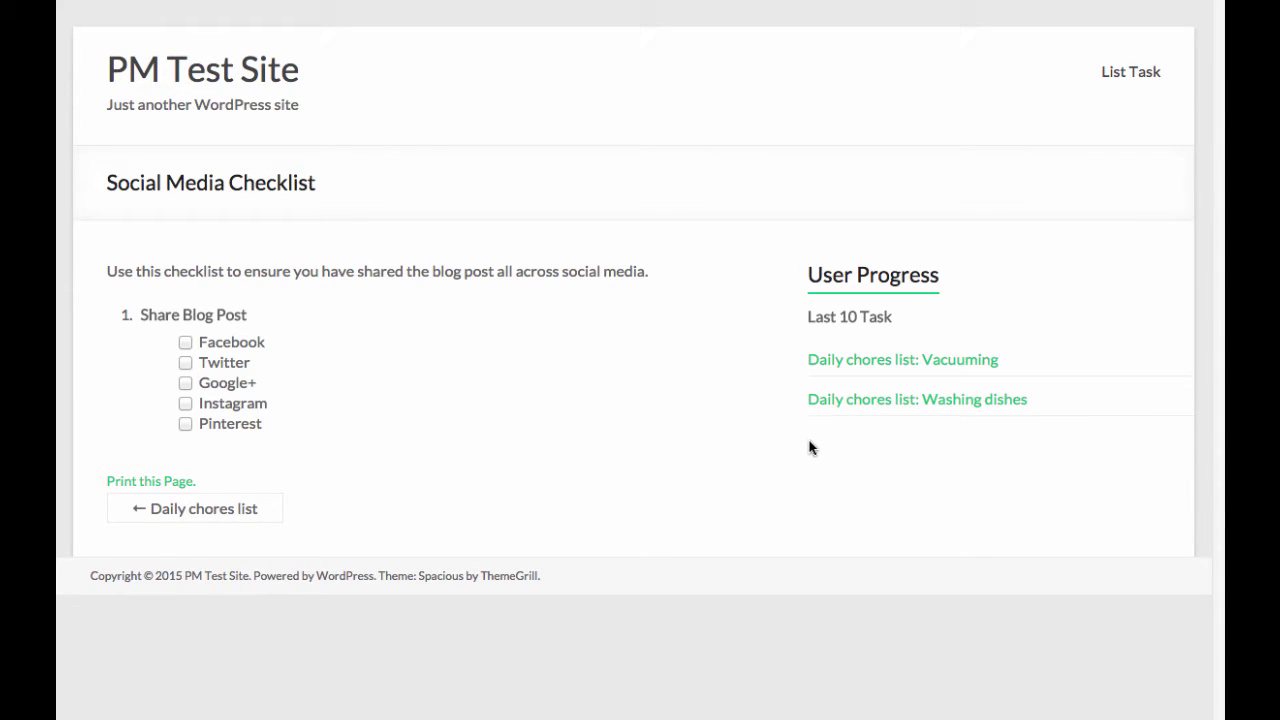
Step: Mark the Facebook and Twitter tasks as done in the Social Media Checklist
{"action": "left_click", "coordinate": [186, 344]}
{"action": "left_click", "coordinate": [186, 364]}
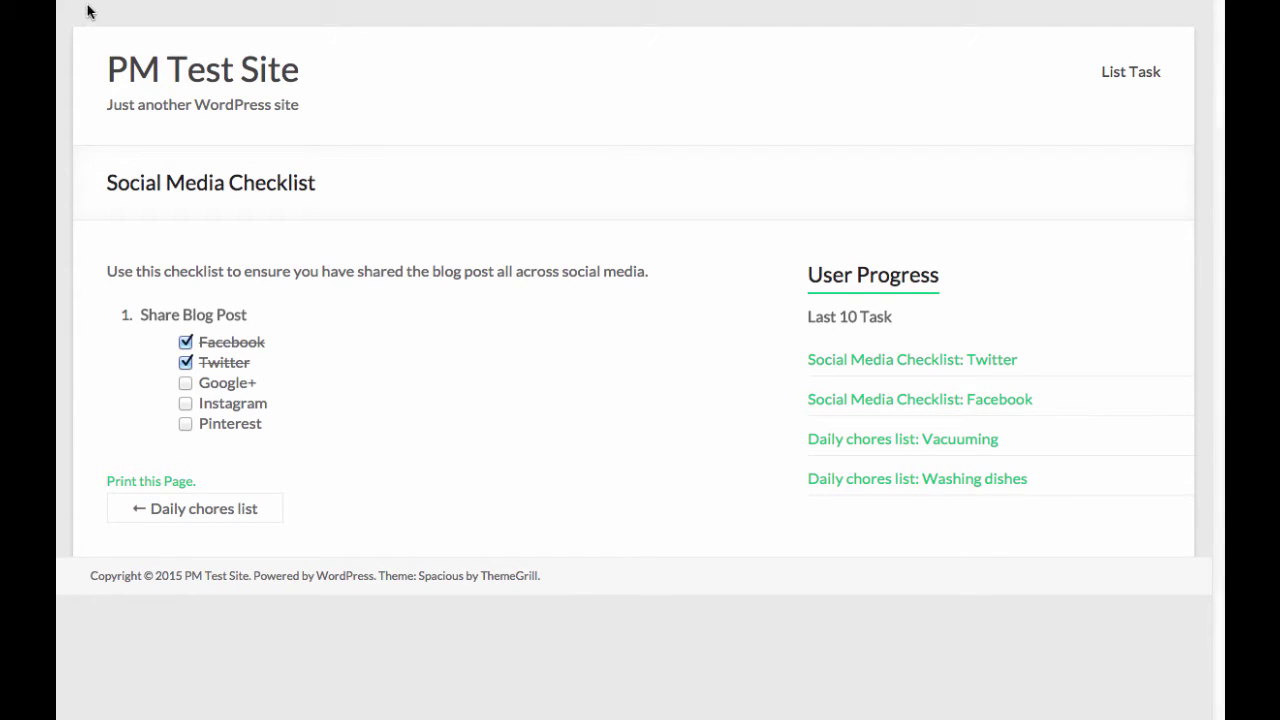
Step: Go to the site's dashboard and open the overview of all Able Checklists
{"action": "mouse_move", "coordinate": [100, 17]}
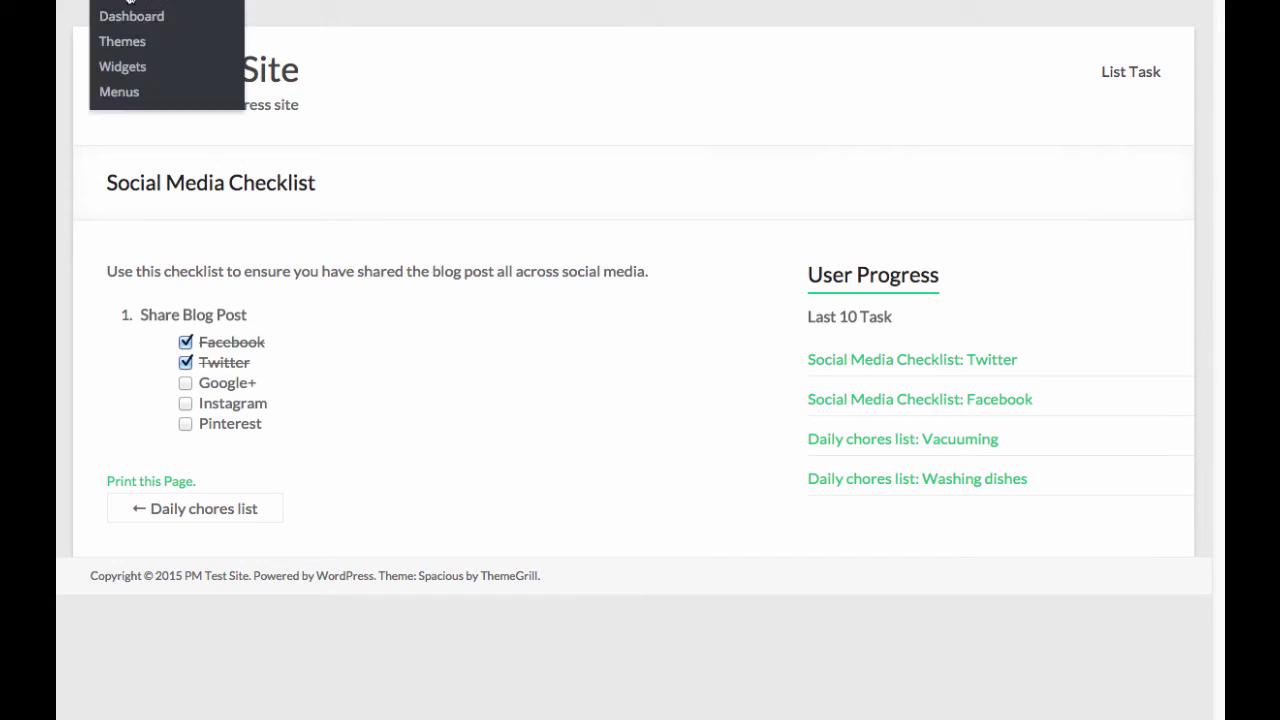
{"action": "mouse_move", "coordinate": [140, 3]}
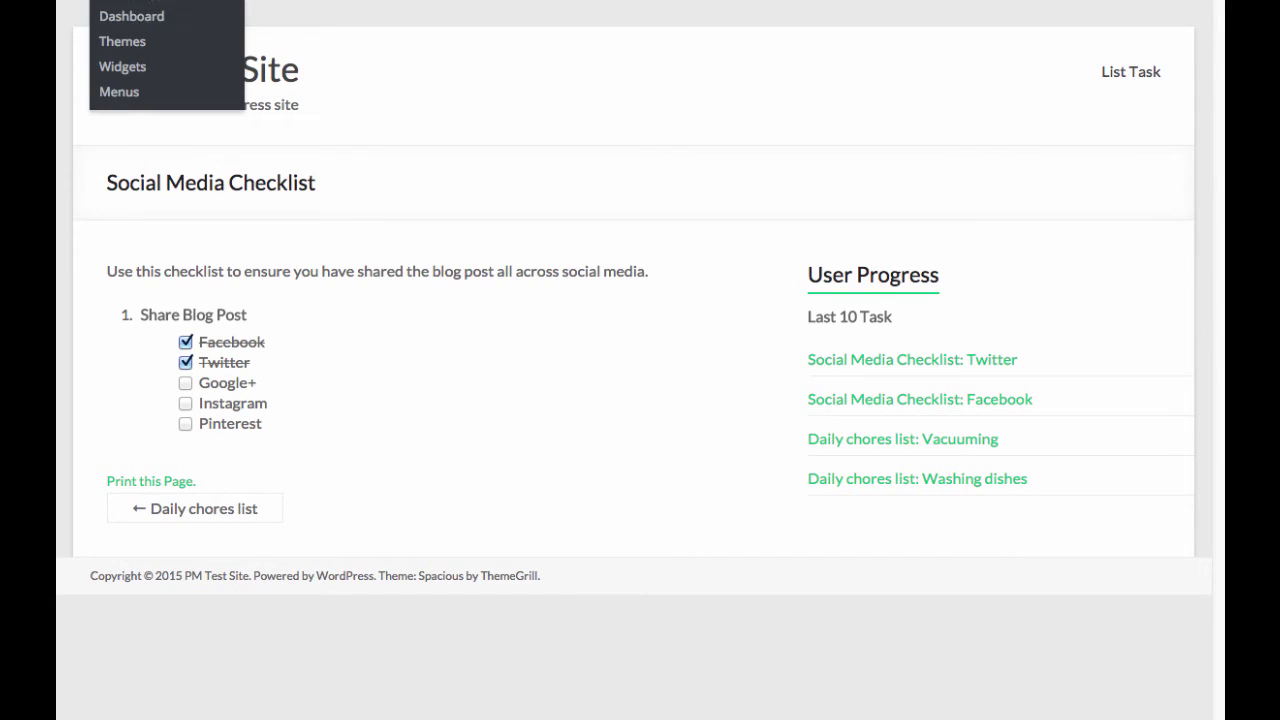
{"action": "left_click", "coordinate": [143, 18]}
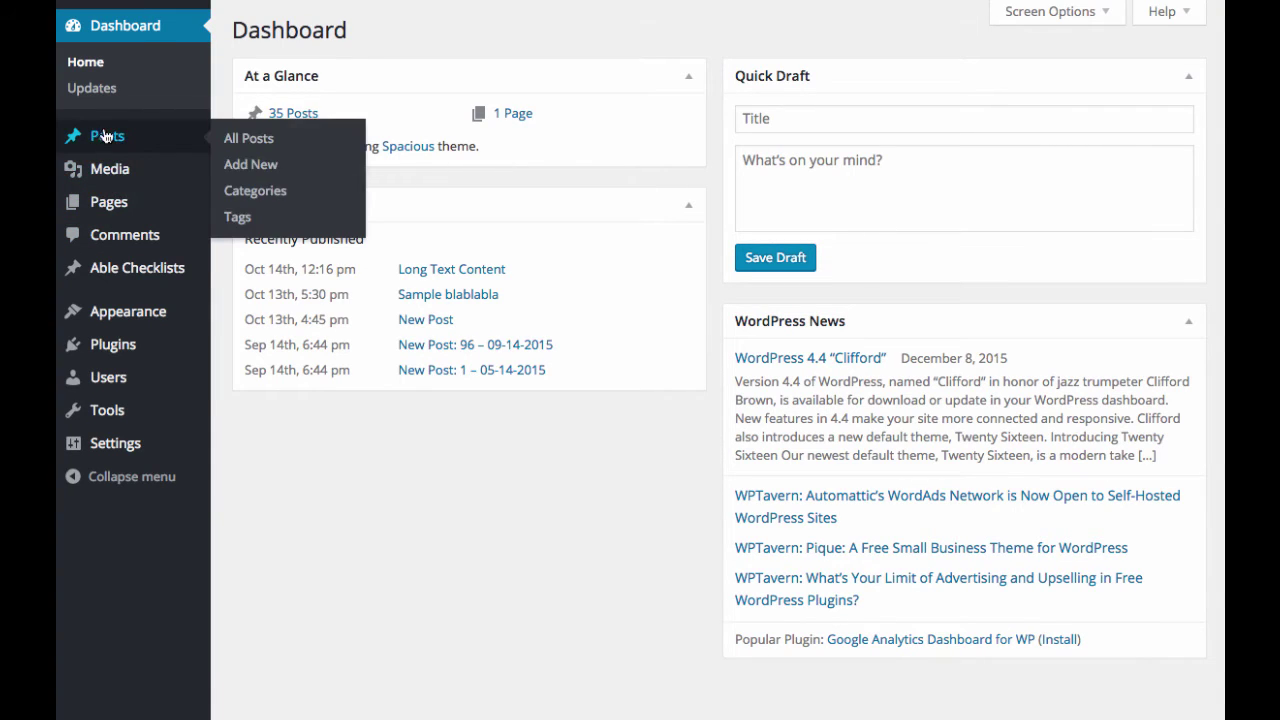
{"action": "mouse_move", "coordinate": [104, 285]}
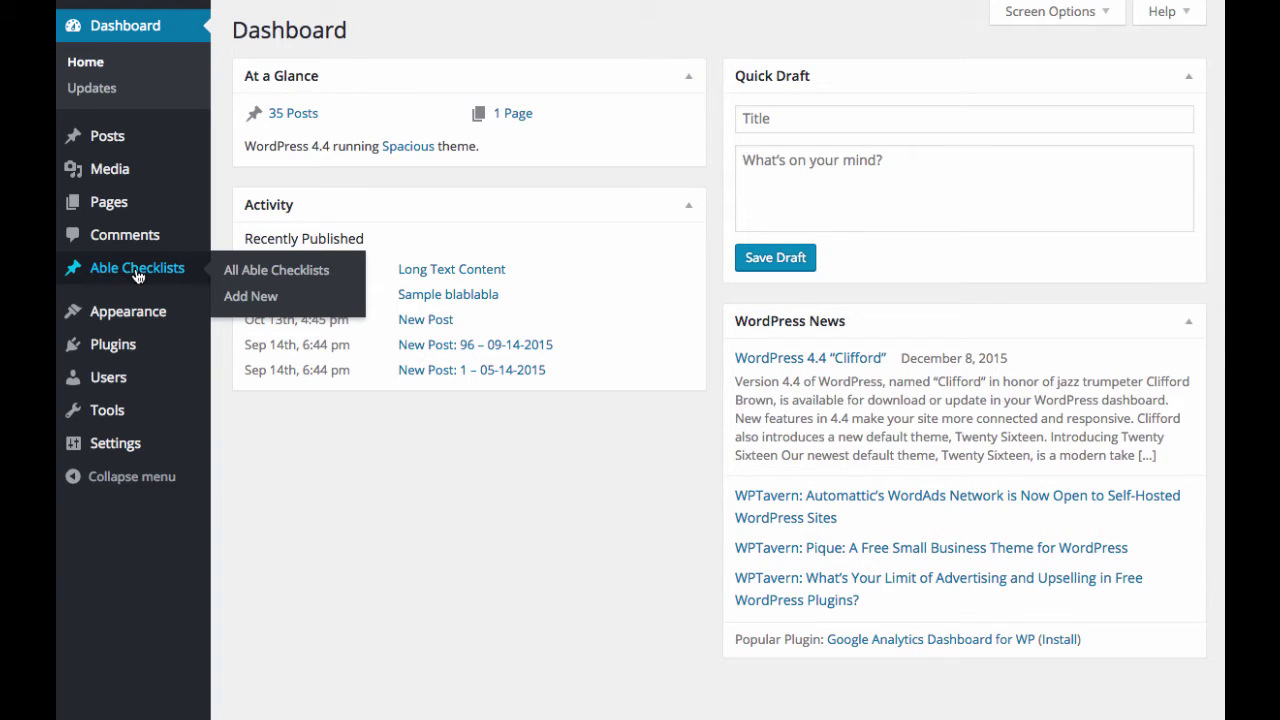
{"action": "left_click", "coordinate": [137, 270]}
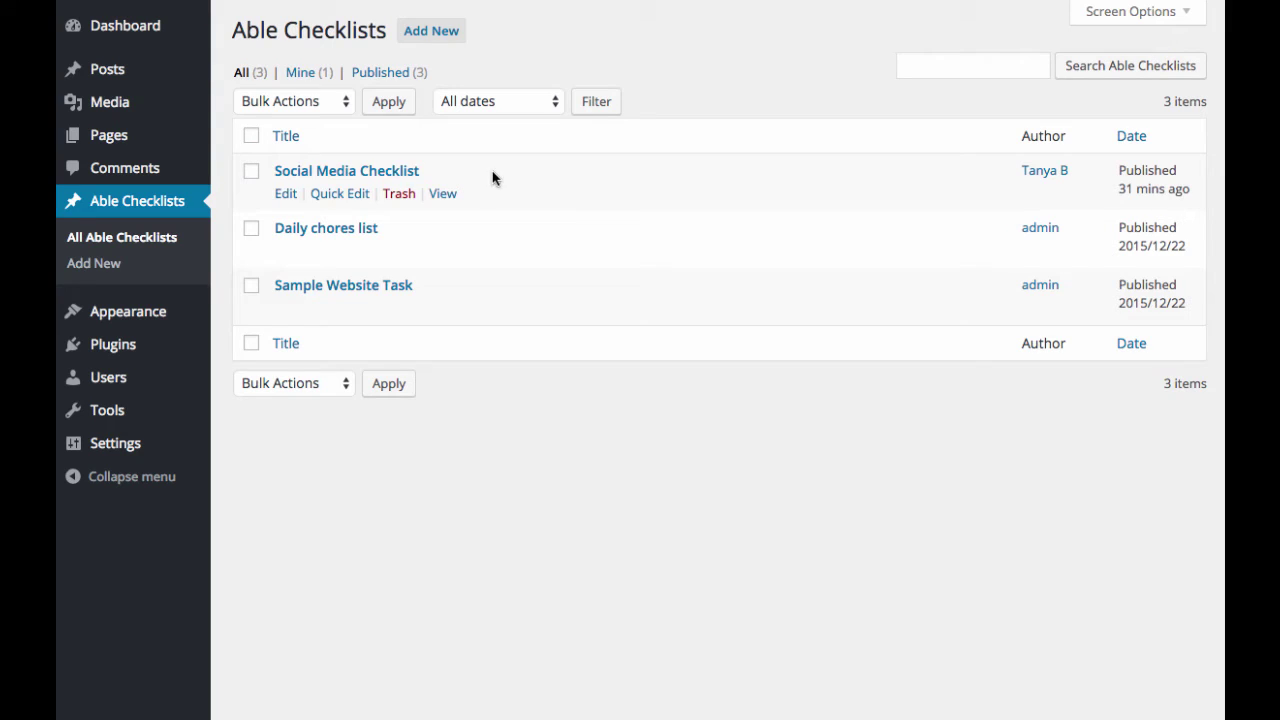
Step: View the blank form for a new checklist, and open the existing Social Media Checklist for editing
{"action": "left_click", "coordinate": [93, 265]}
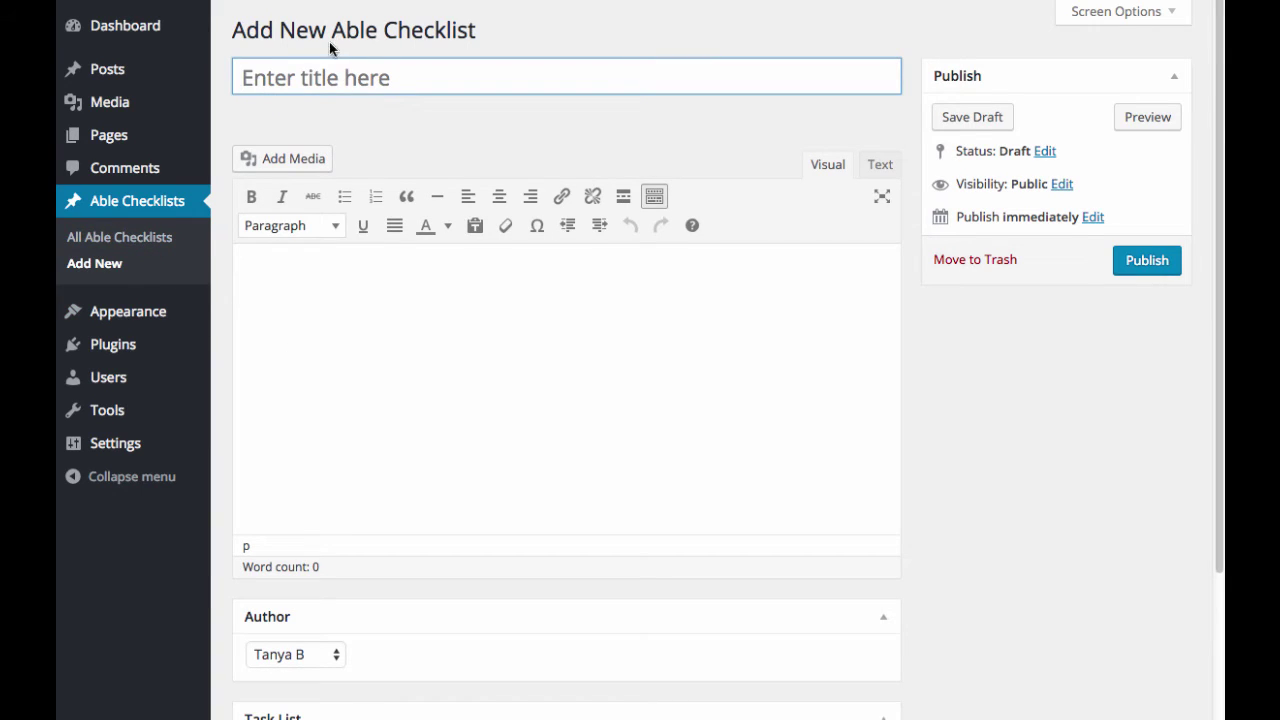
{"action": "left_click", "coordinate": [297, 73]}
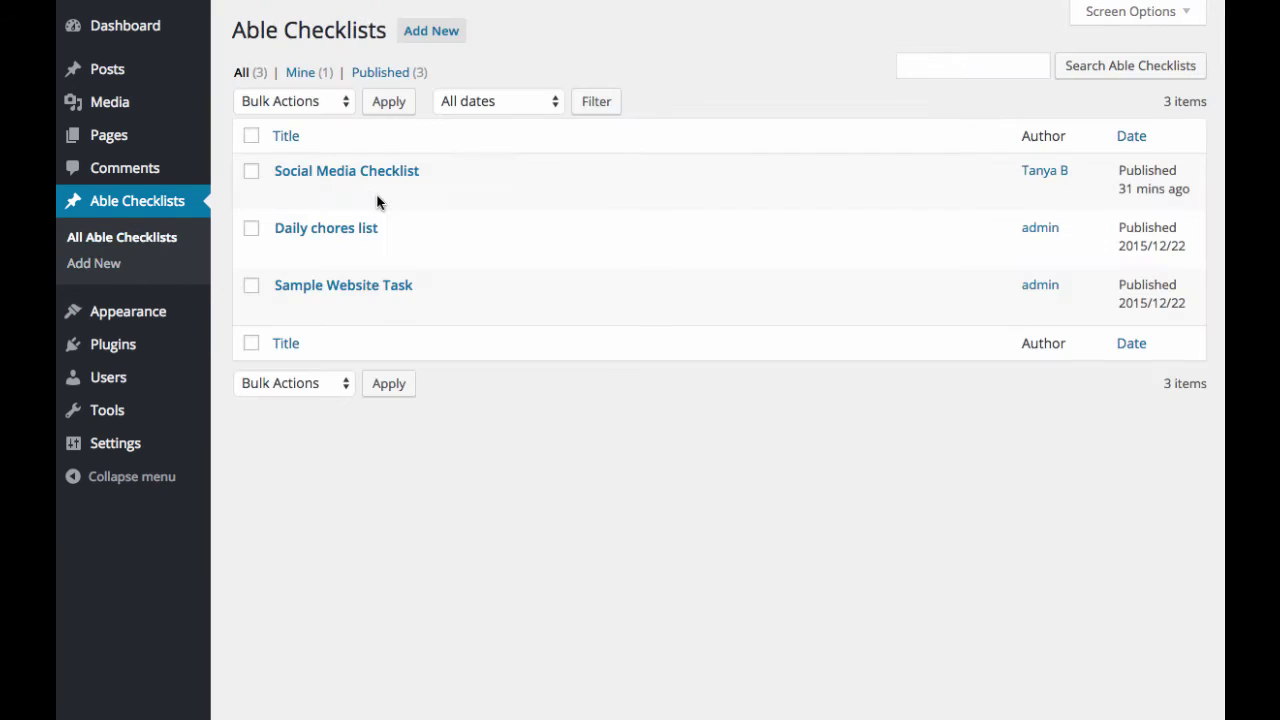
{"action": "mouse_move", "coordinate": [363, 191]}
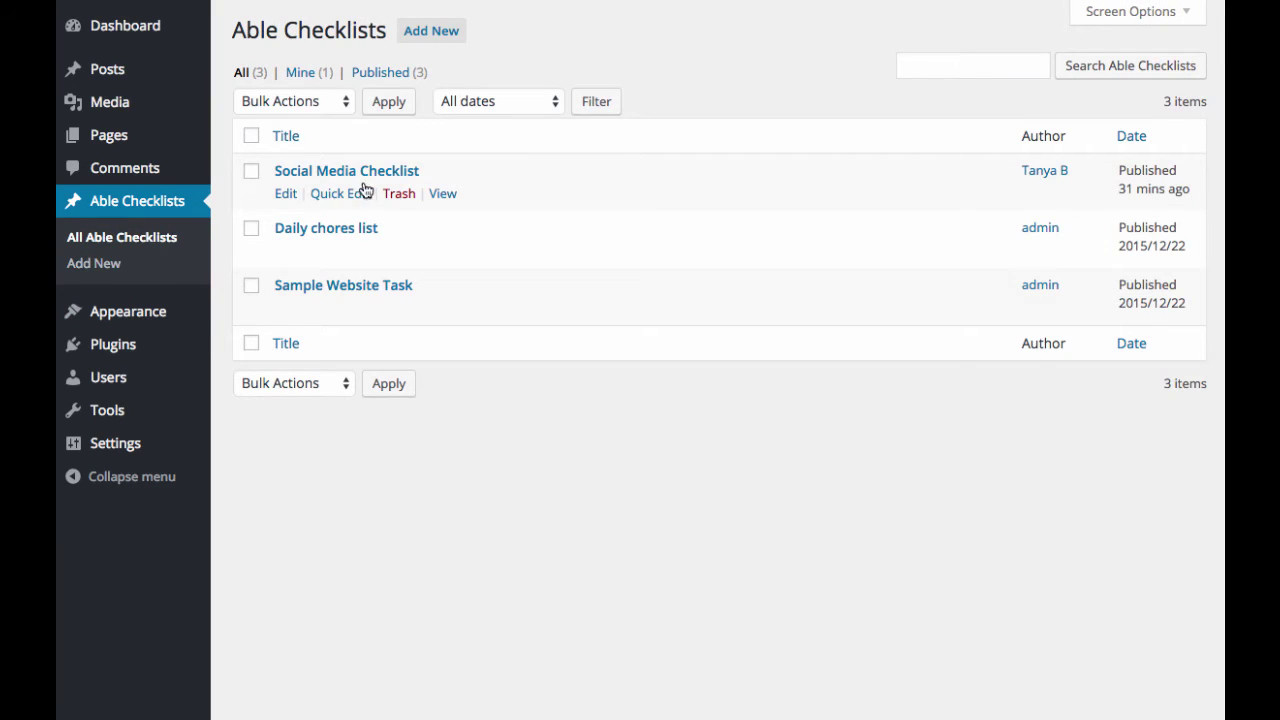
{"action": "left_click", "coordinate": [287, 196]}
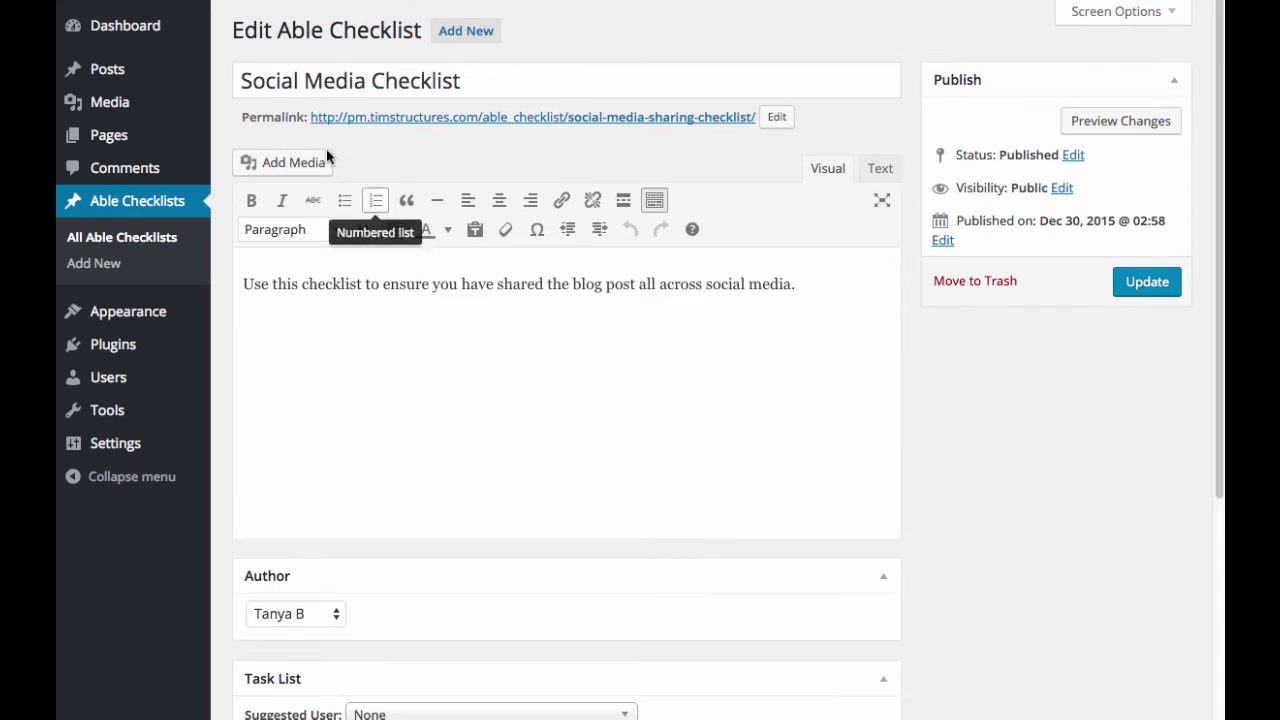
Step: Examine the Social Media Checklist's title, description and the choices for its suggested user
{"action": "left_click", "coordinate": [287, 81]}
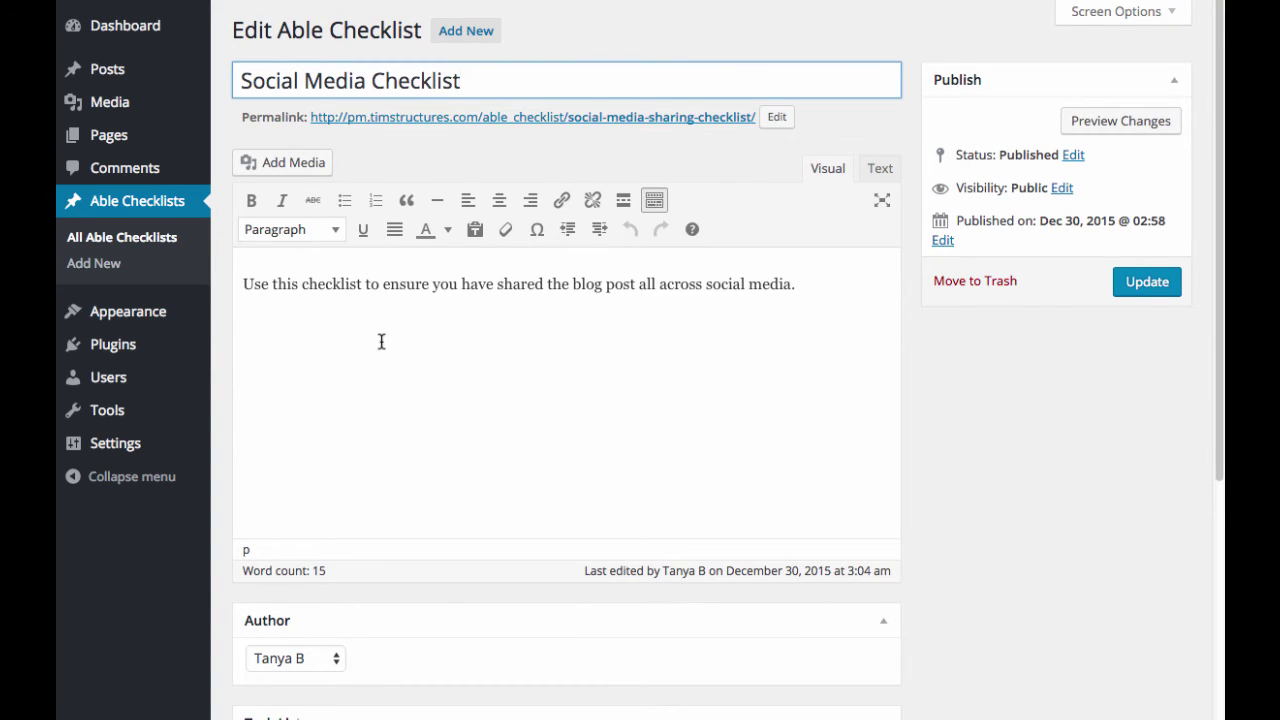
{"action": "left_click", "coordinate": [245, 287]}
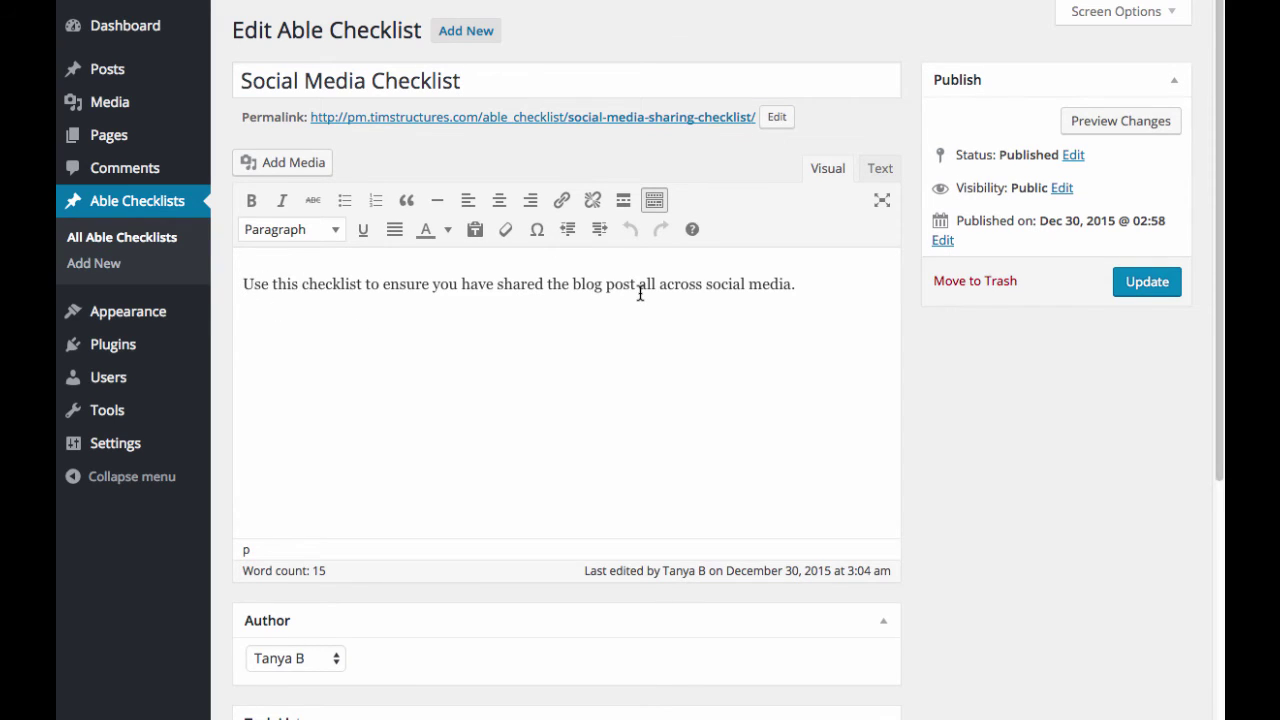
{"action": "scroll", "coordinate": [665, 397], "scroll_direction": "down", "scroll_amount": 5}
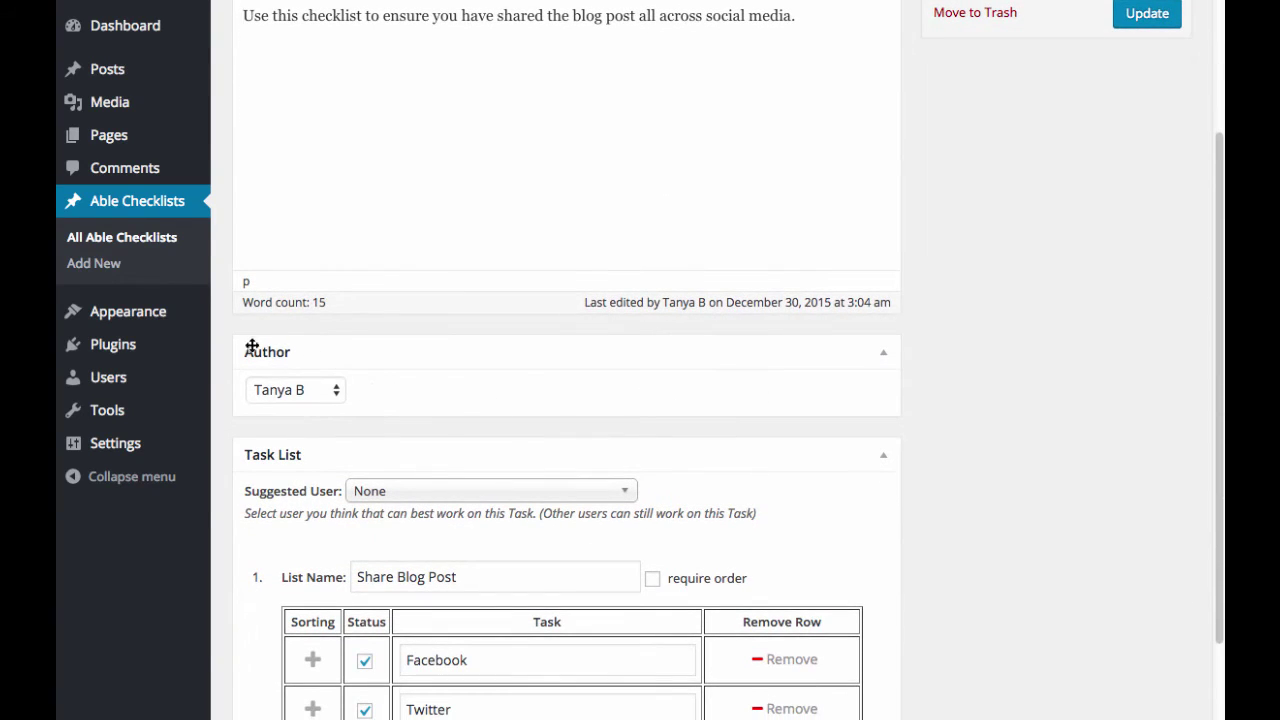
{"action": "scroll", "coordinate": [563, 385], "scroll_direction": "down", "scroll_amount": 3}
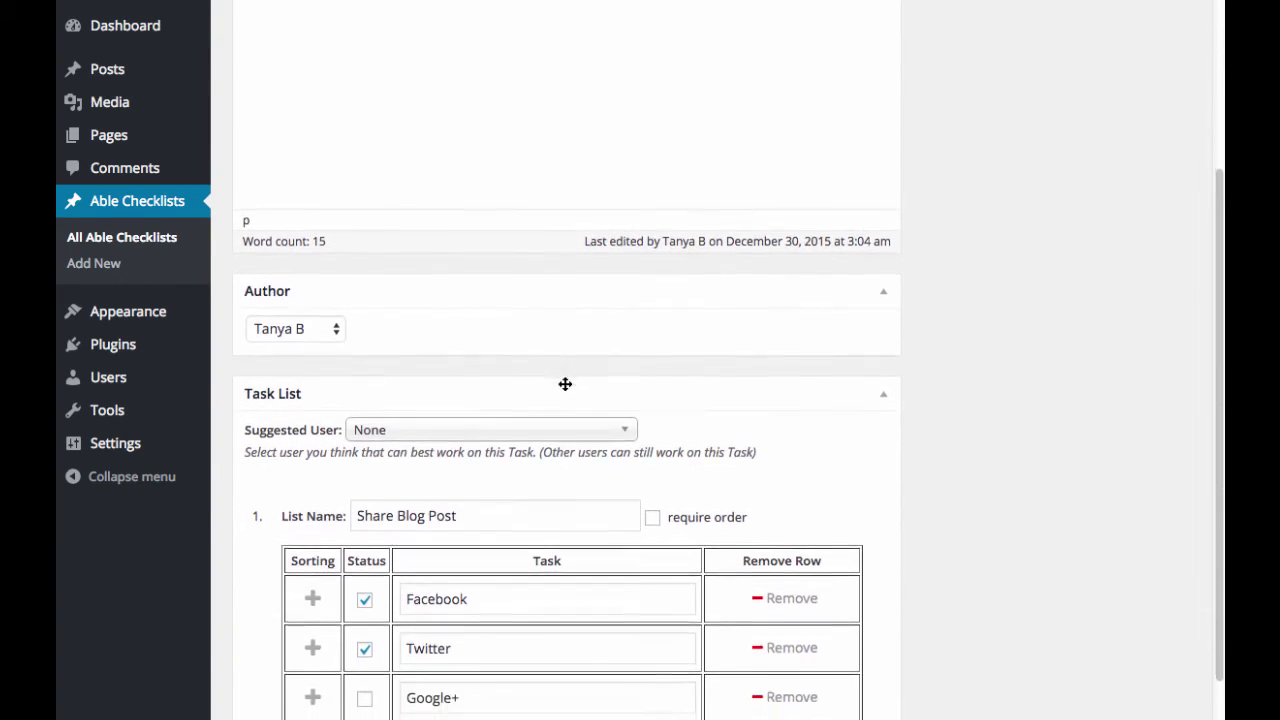
{"action": "scroll", "coordinate": [340, 294], "scroll_direction": "down", "scroll_amount": 1}
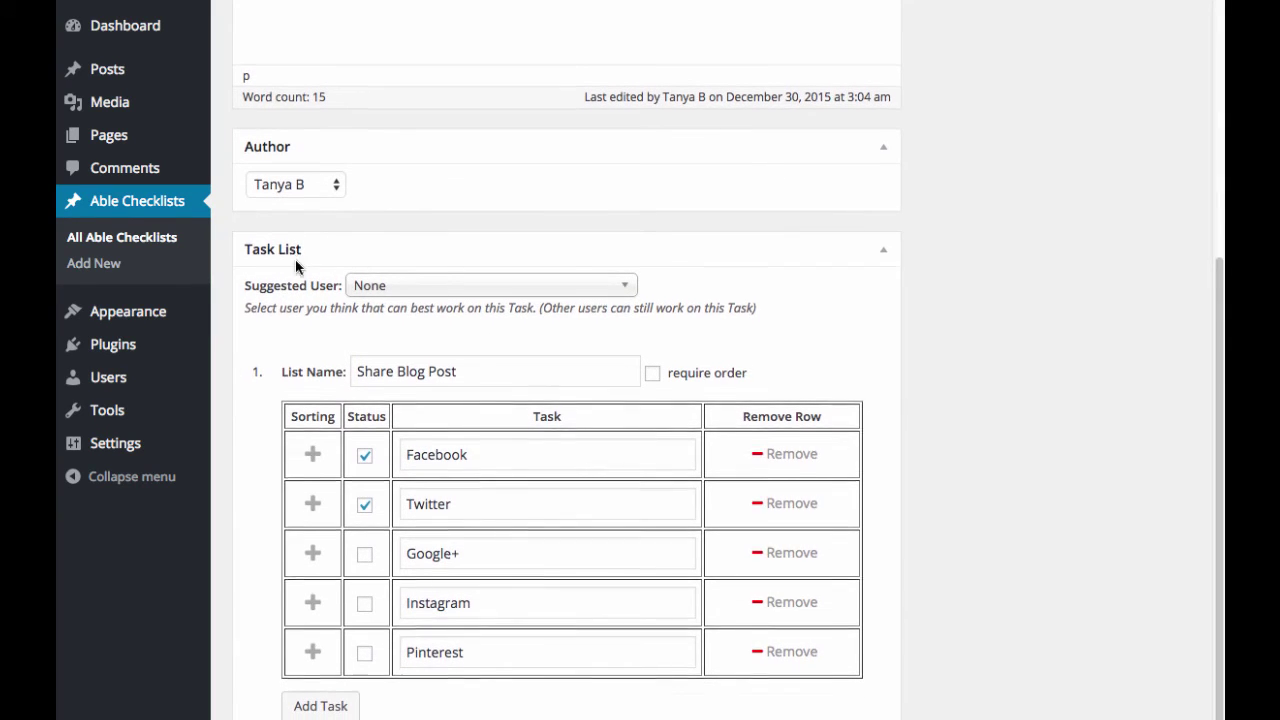
{"action": "scroll", "coordinate": [295, 259], "scroll_direction": "down", "scroll_amount": 1}
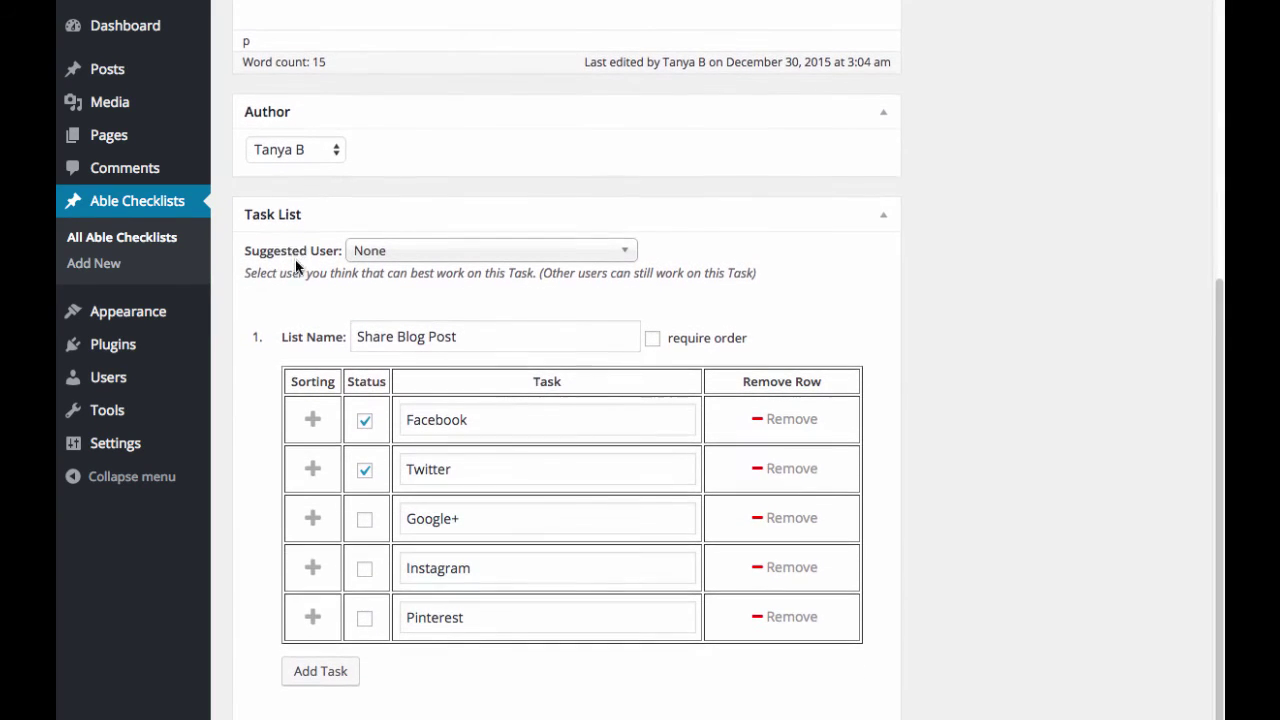
{"action": "left_click", "coordinate": [413, 256]}
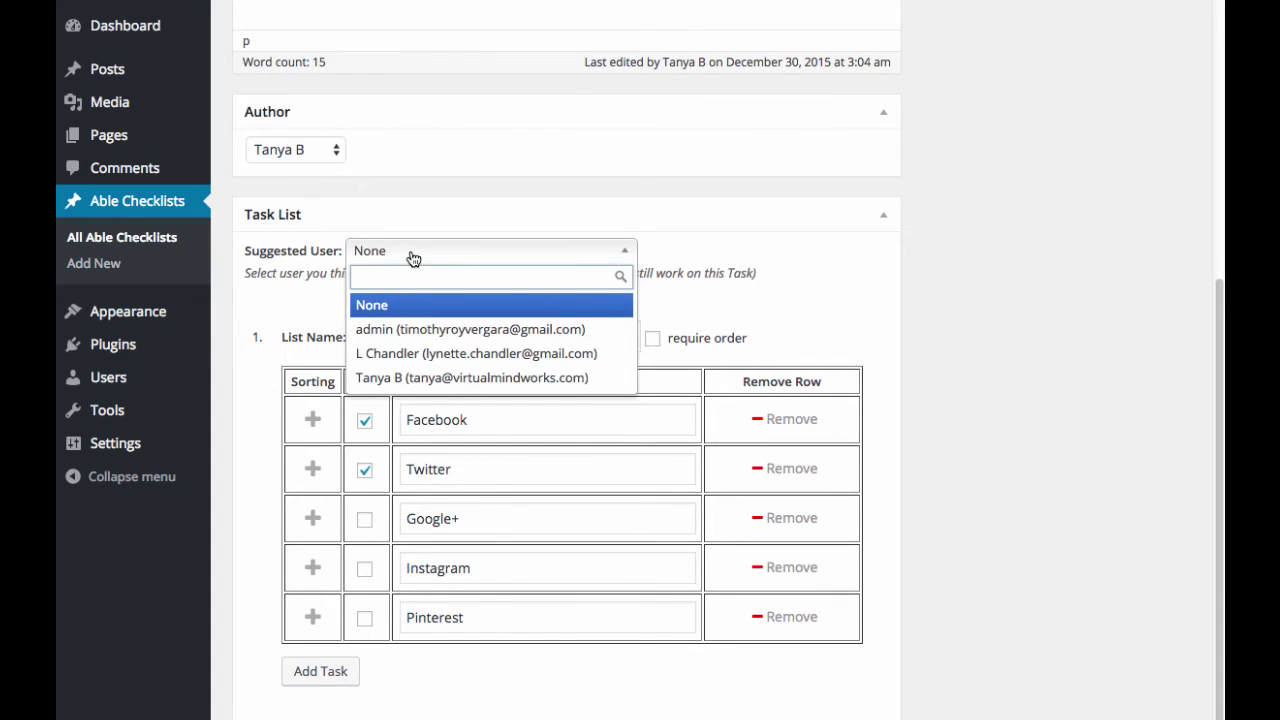
{"action": "left_click", "coordinate": [413, 256]}
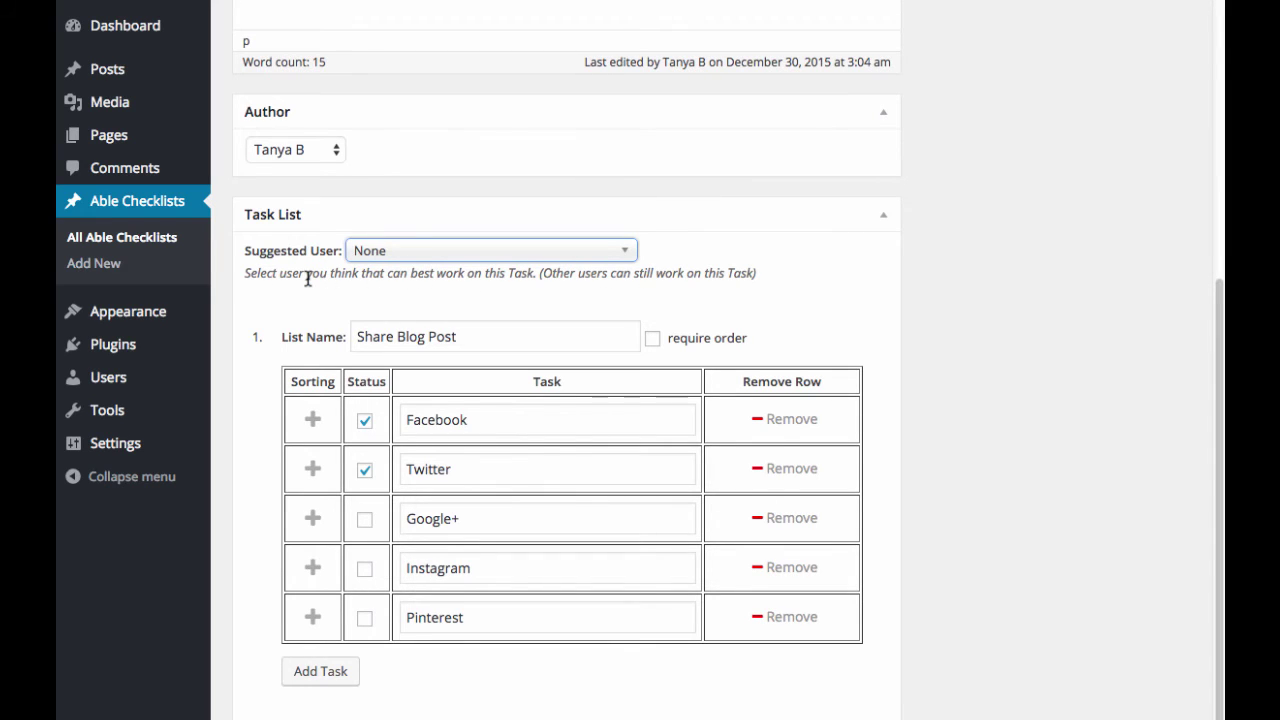
{"action": "scroll", "coordinate": [307, 279], "scroll_direction": "down", "scroll_amount": 1}
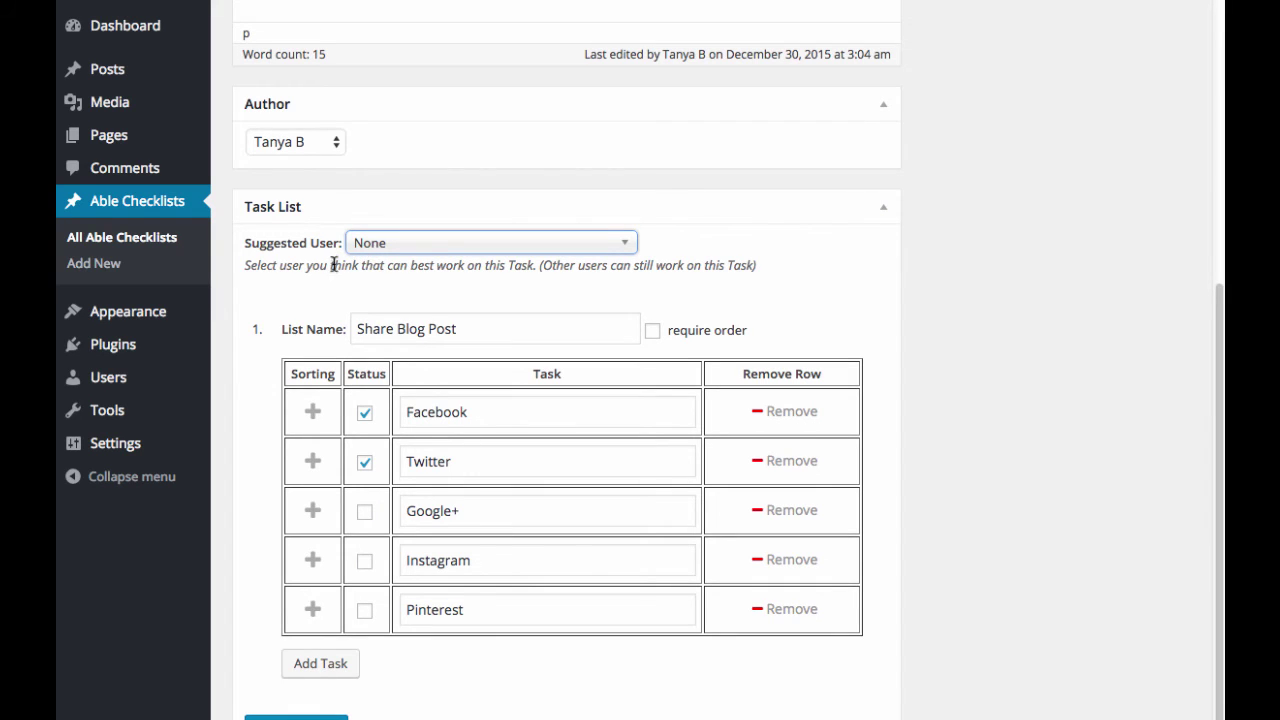
{"action": "scroll", "coordinate": [335, 279], "scroll_direction": "down", "scroll_amount": 1}
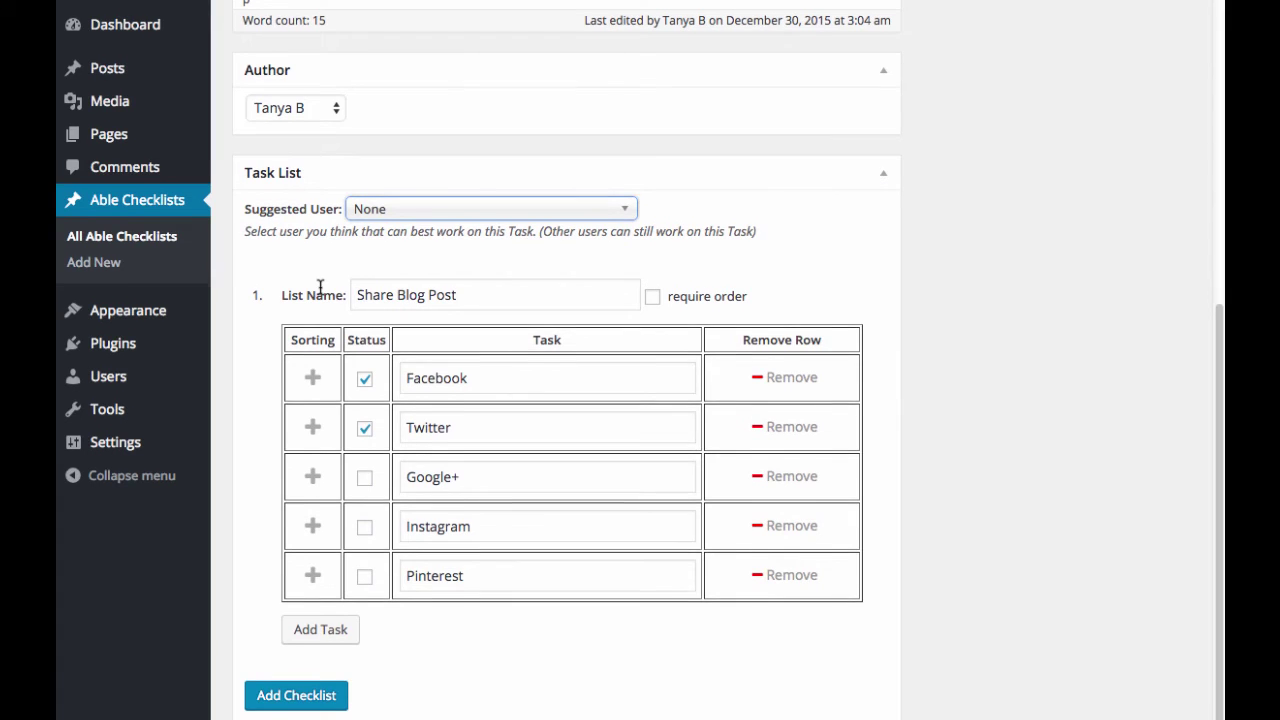
Step: Examine the Share Blog Post list's name and its task entries, along with the checklist description above it
{"action": "left_click", "coordinate": [462, 287]}
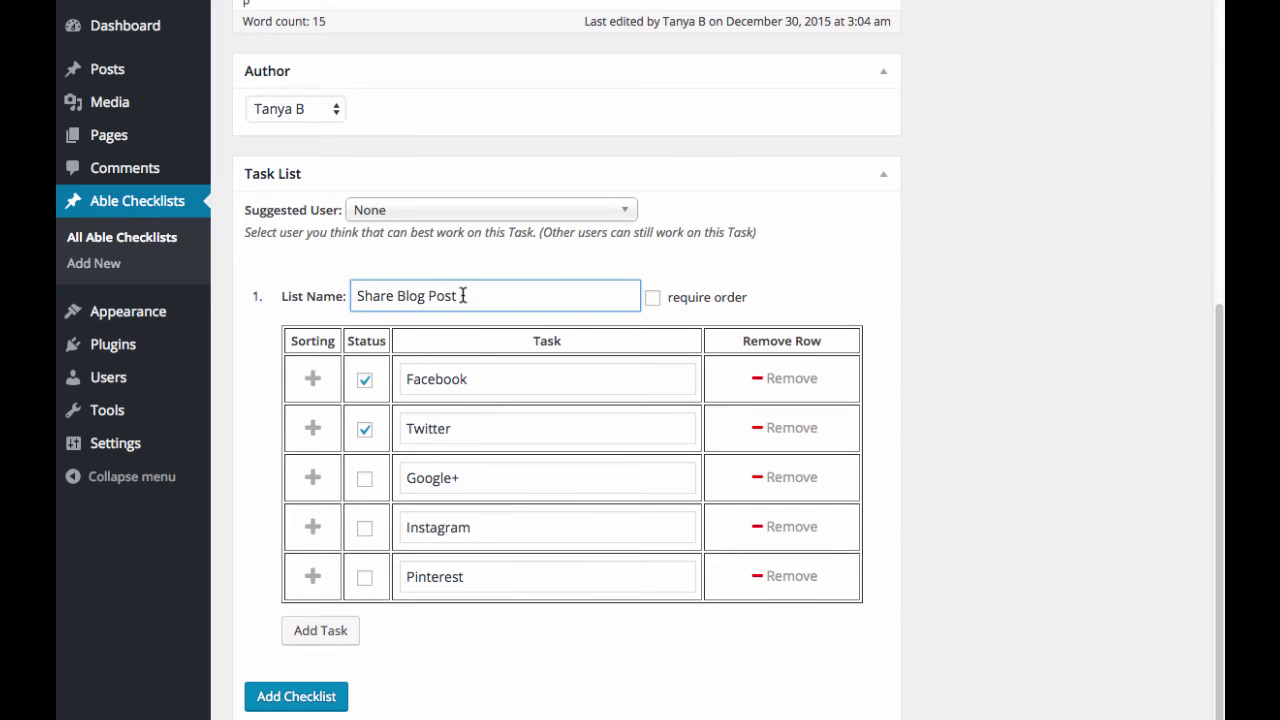
{"action": "left_click", "coordinate": [482, 381]}
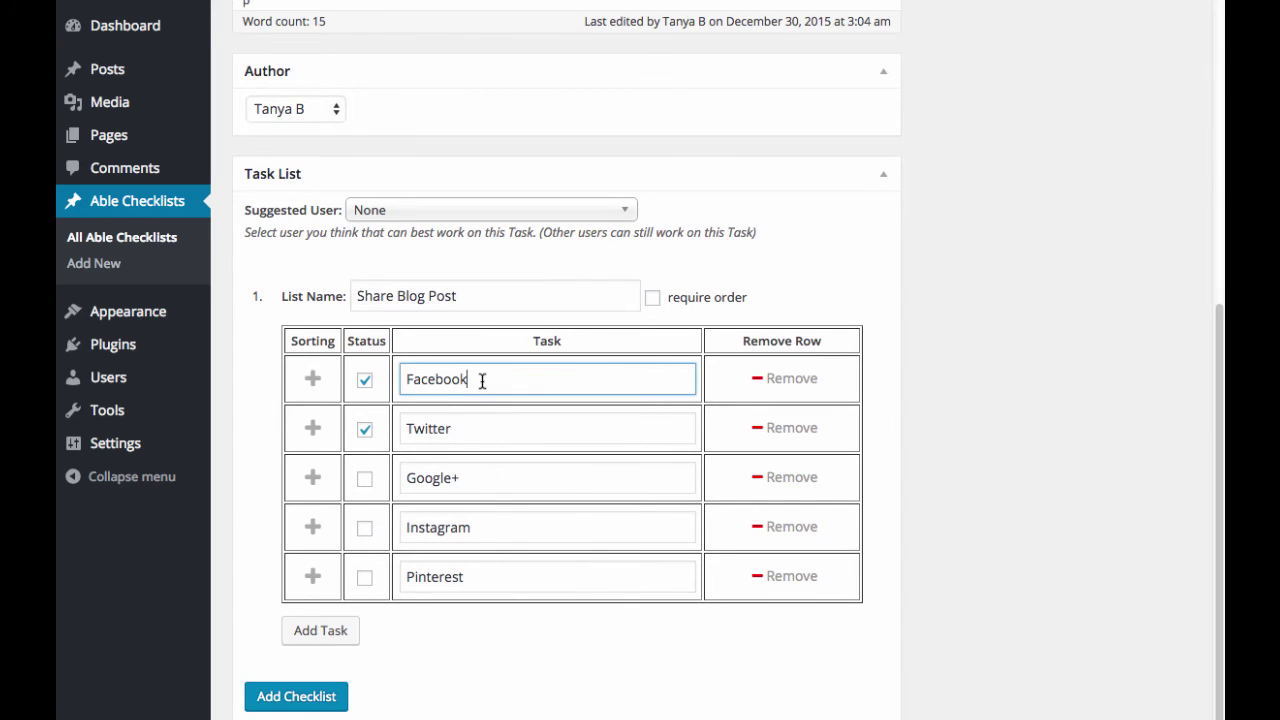
{"action": "left_click", "coordinate": [469, 430]}
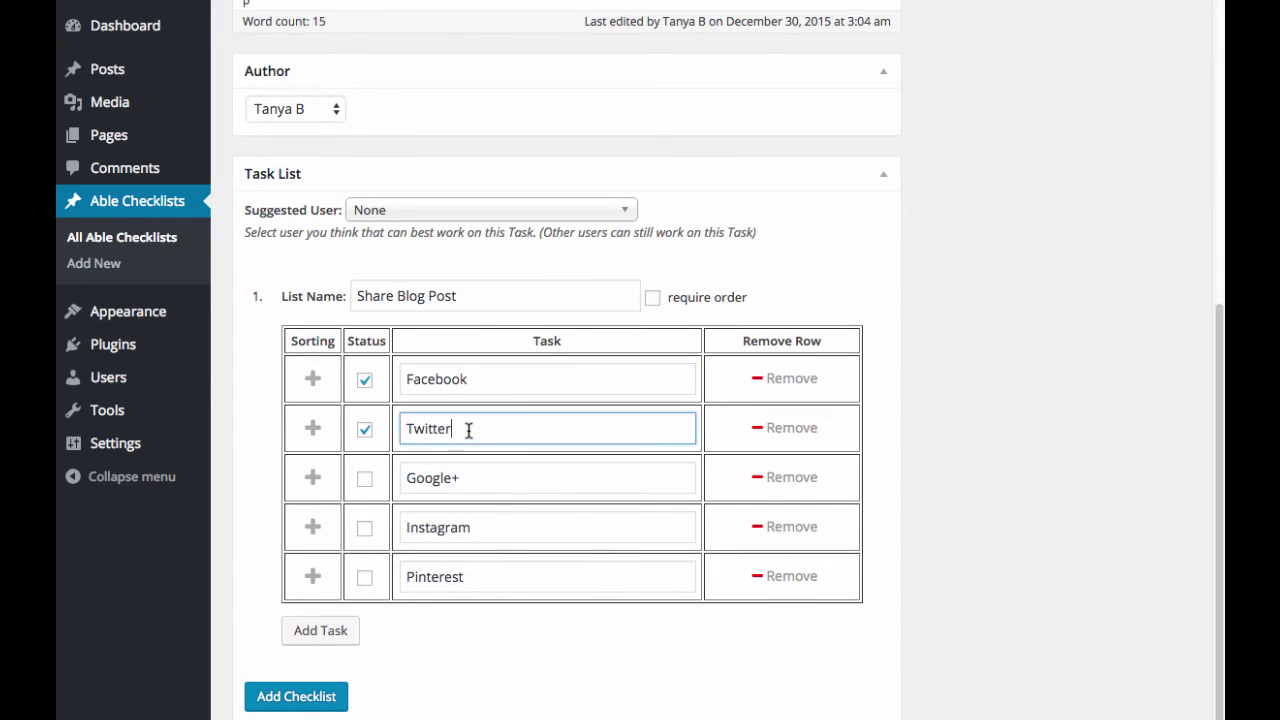
{"action": "left_click", "coordinate": [484, 484]}
{"action": "left_click", "coordinate": [491, 528]}
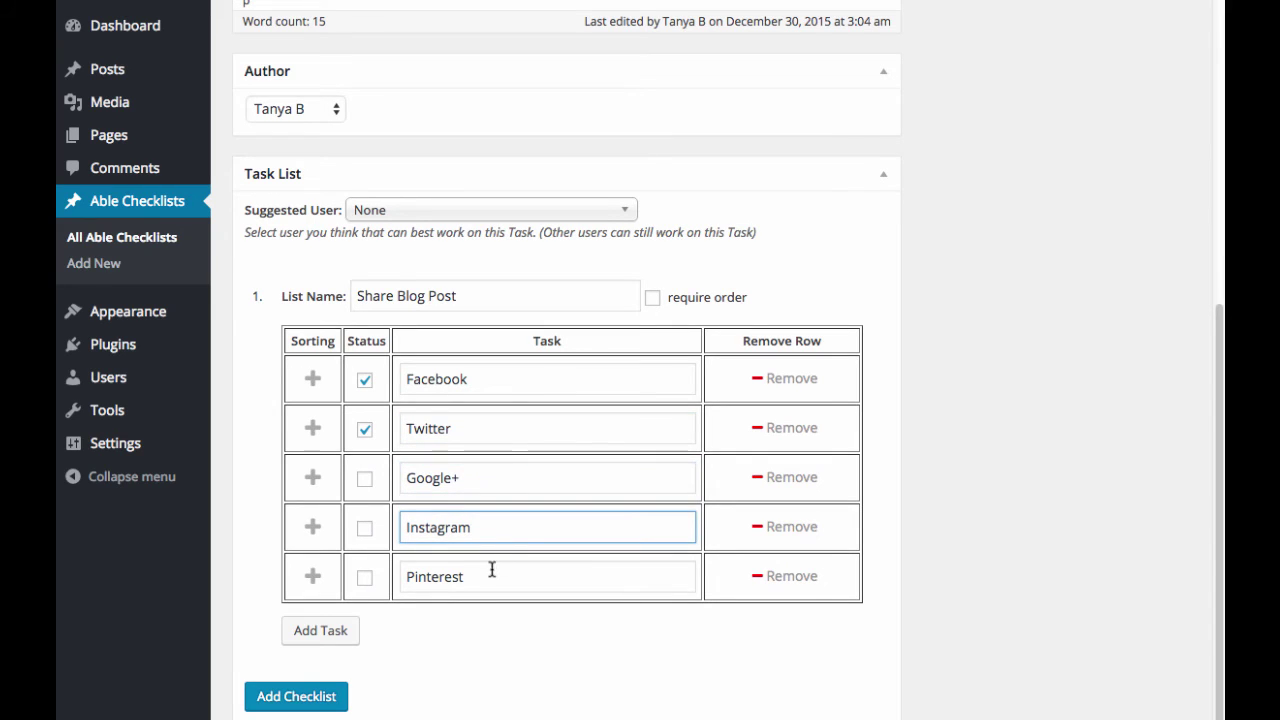
{"action": "left_click", "coordinate": [491, 572]}
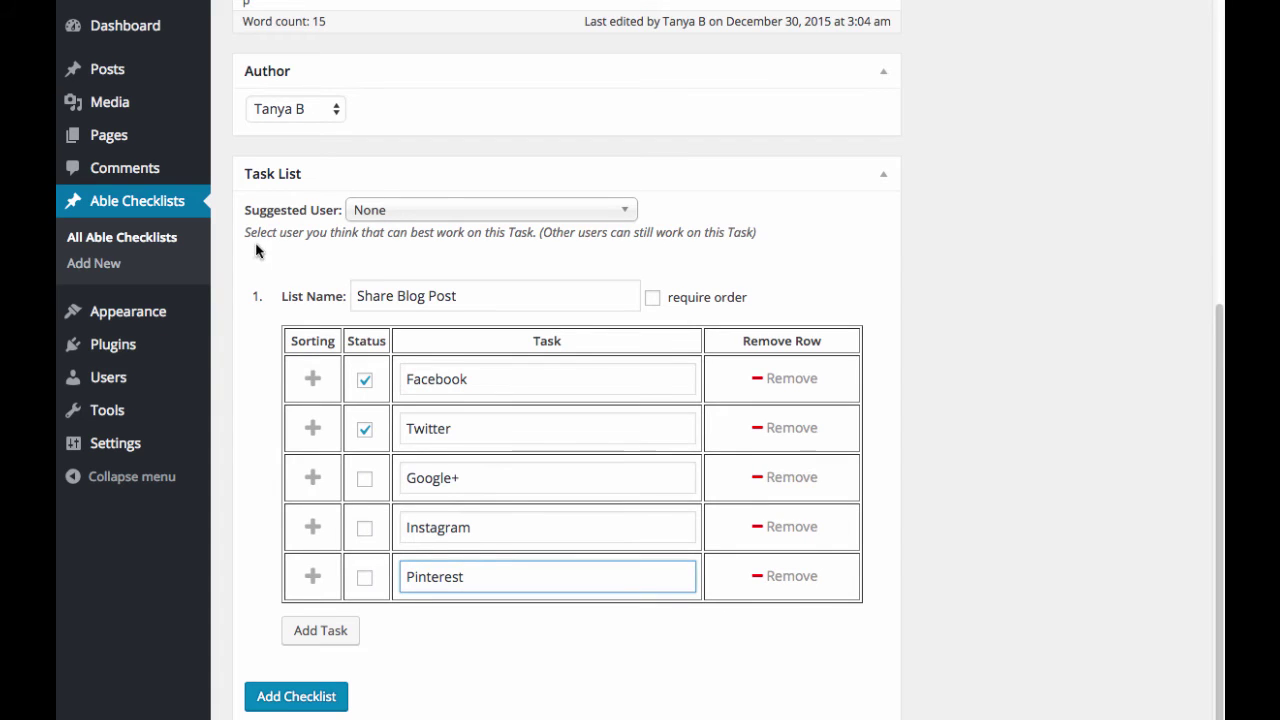
{"action": "left_click", "coordinate": [297, 243]}
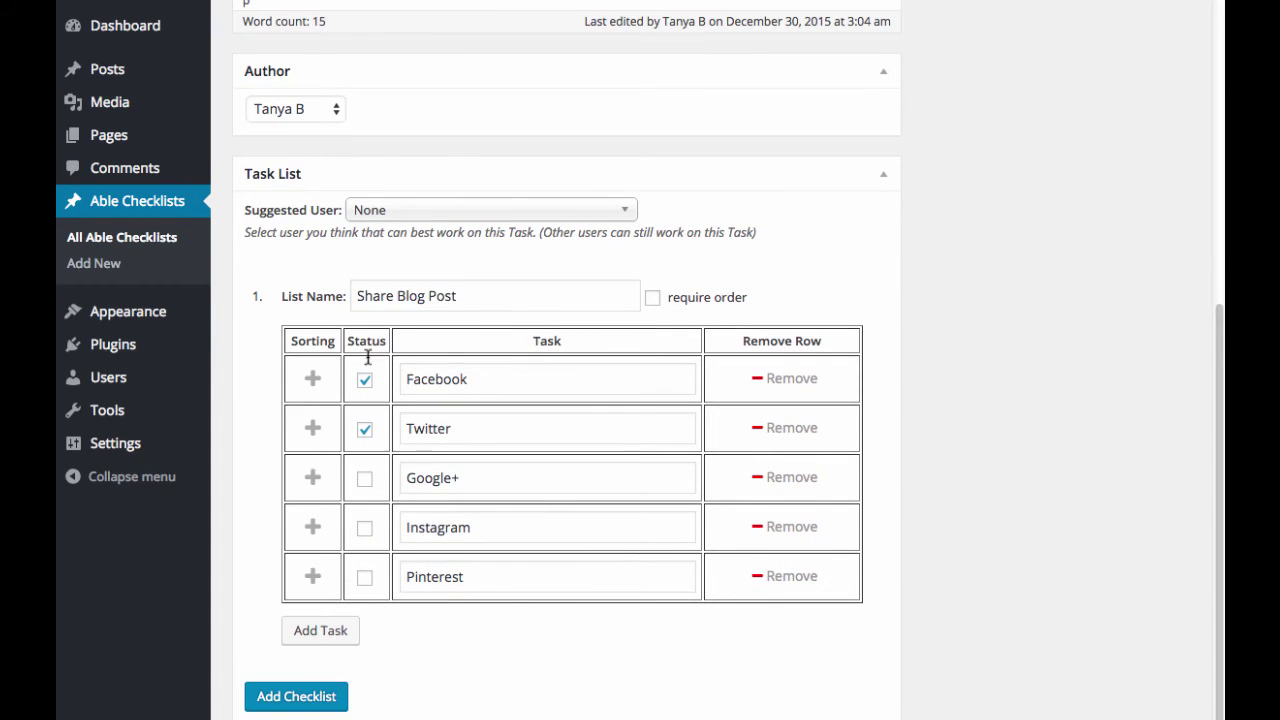
{"action": "scroll", "coordinate": [317, 316], "scroll_direction": "up", "scroll_amount": 4}
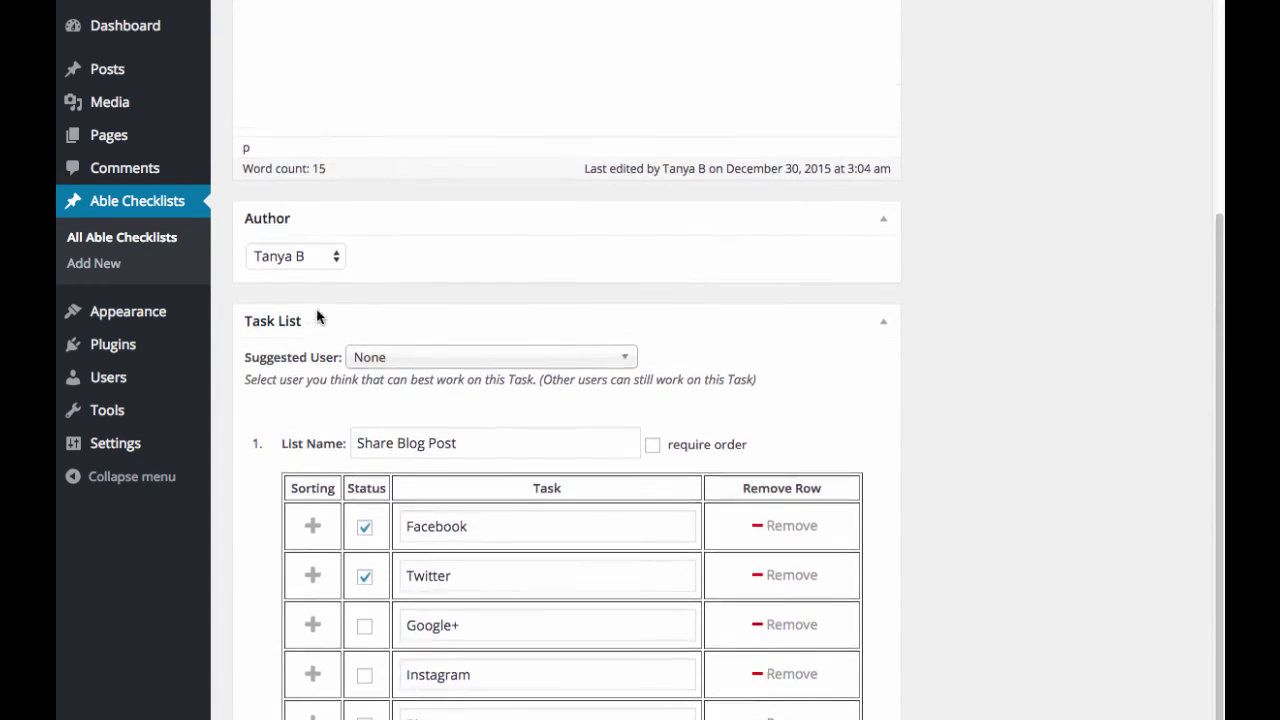
{"action": "scroll", "coordinate": [338, 219], "scroll_direction": "up", "scroll_amount": 2}
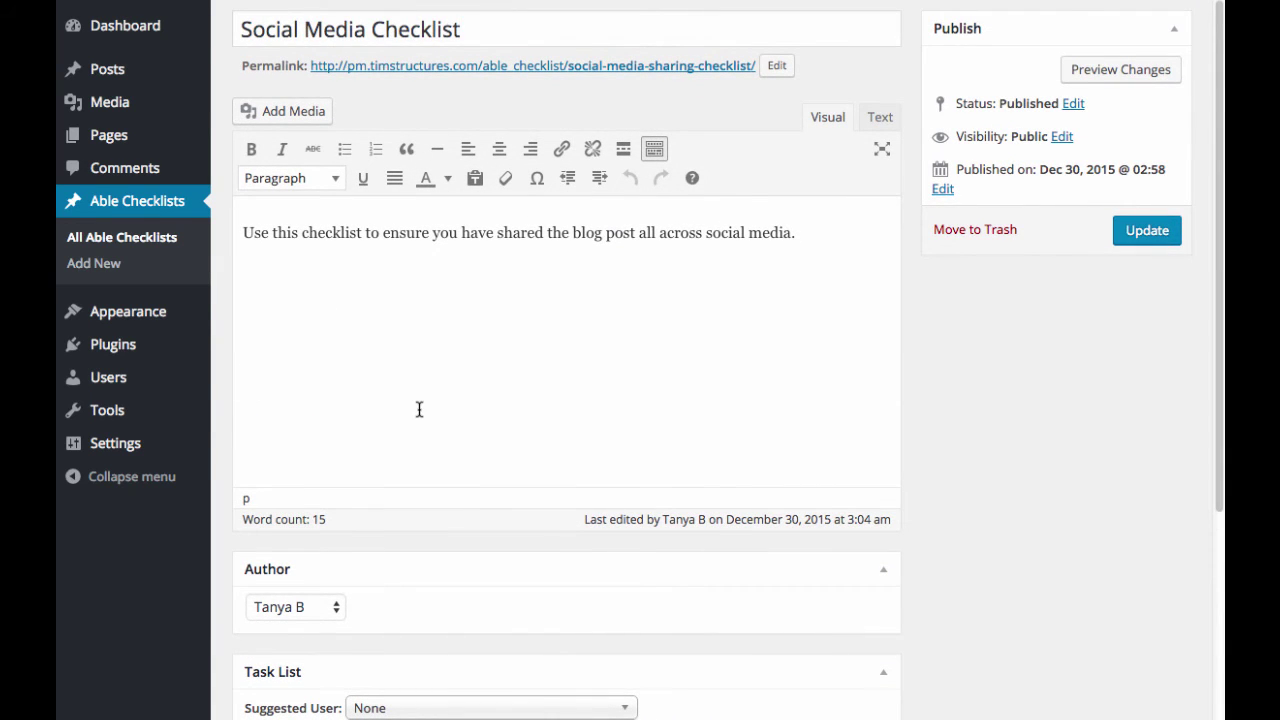
{"action": "scroll", "coordinate": [418, 409], "scroll_direction": "down", "scroll_amount": 3}
{"action": "scroll", "coordinate": [418, 415], "scroll_direction": "down", "scroll_amount": 4}
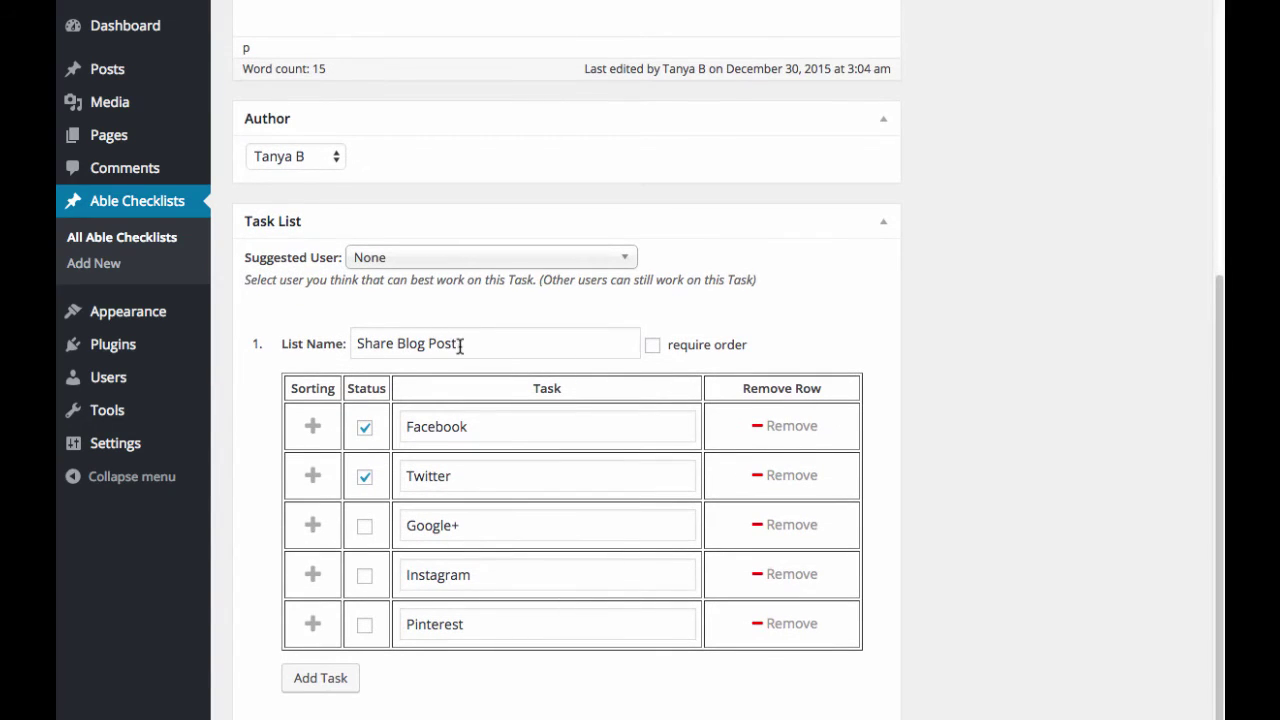
{"action": "left_click", "coordinate": [465, 343]}
Step: Add a second list to the Social Media Checklist and name it Weekly Posting
{"action": "scroll", "coordinate": [474, 435], "scroll_direction": "down", "scroll_amount": 1}
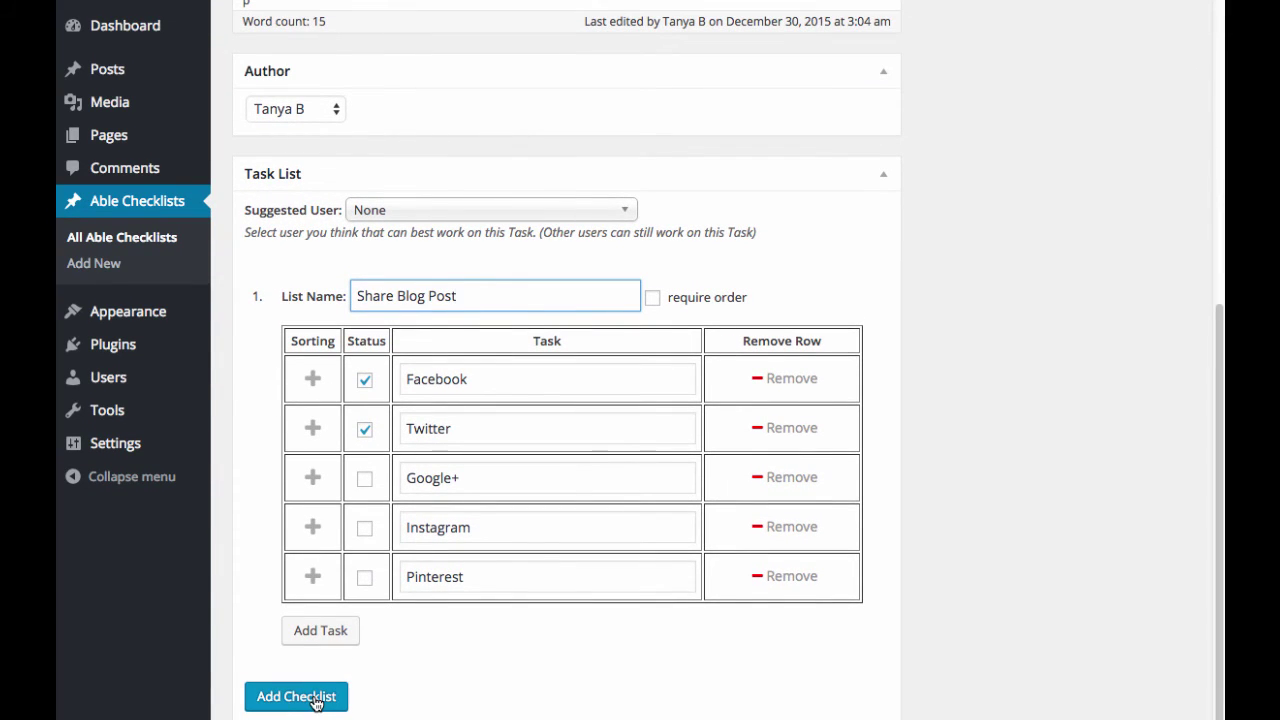
{"action": "left_click", "coordinate": [314, 704]}
{"action": "scroll", "coordinate": [586, 677], "scroll_direction": "down", "scroll_amount": 3}
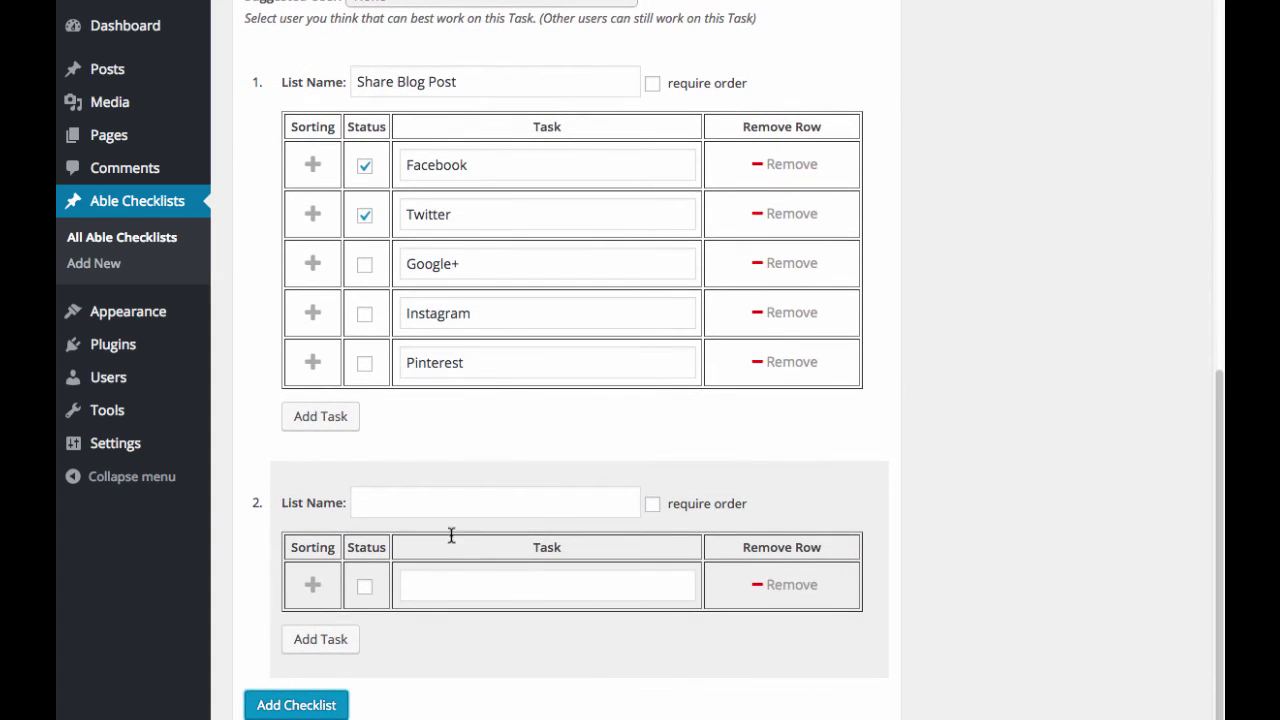
{"action": "left_click", "coordinate": [417, 502]}
{"action": "type", "text": "W"}
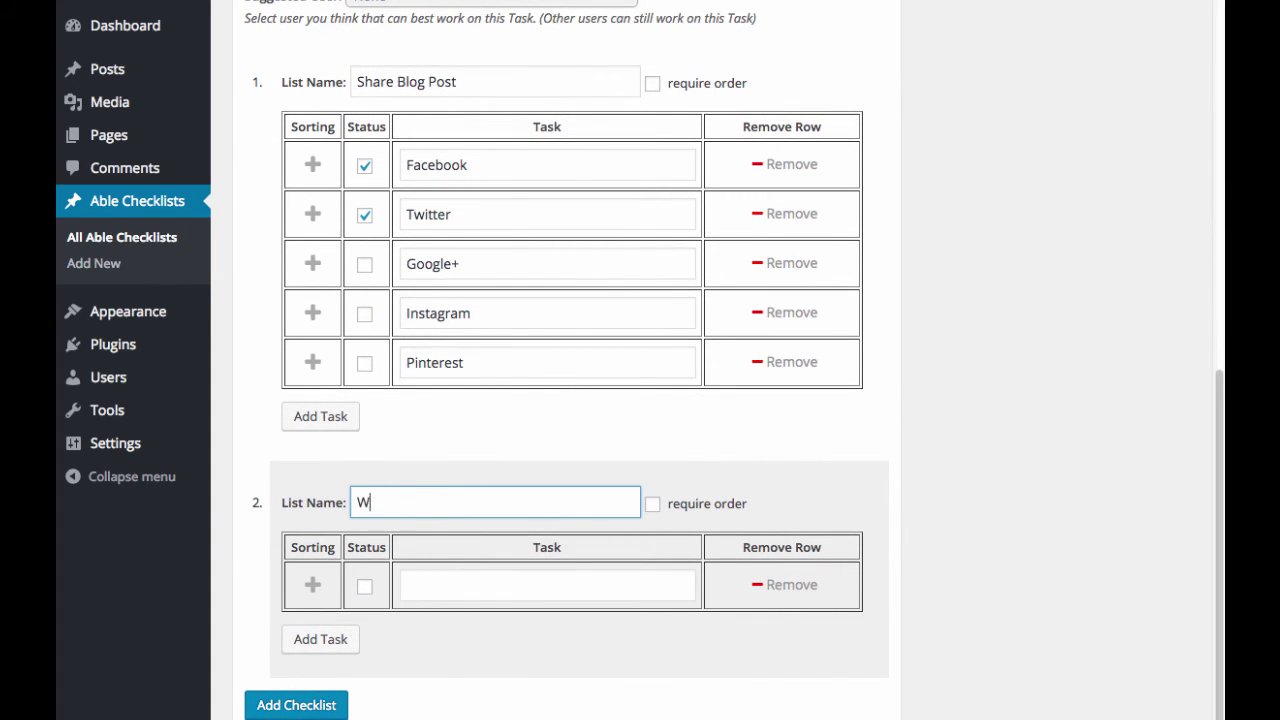
{"action": "type", "text": "eekly Posting"}
Step: Enter Twitter and Google+ as the two tasks of the Weekly Posting list
{"action": "left_click", "coordinate": [455, 590]}
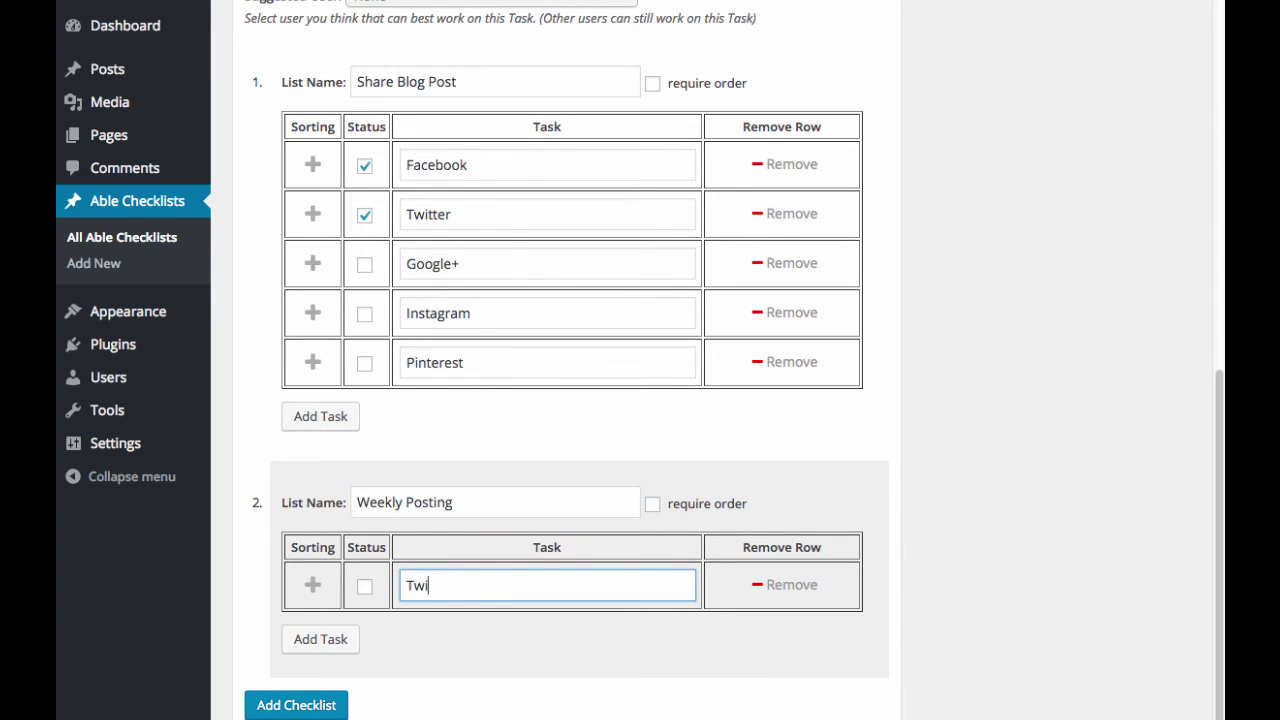
{"action": "left_click", "coordinate": [314, 645]}
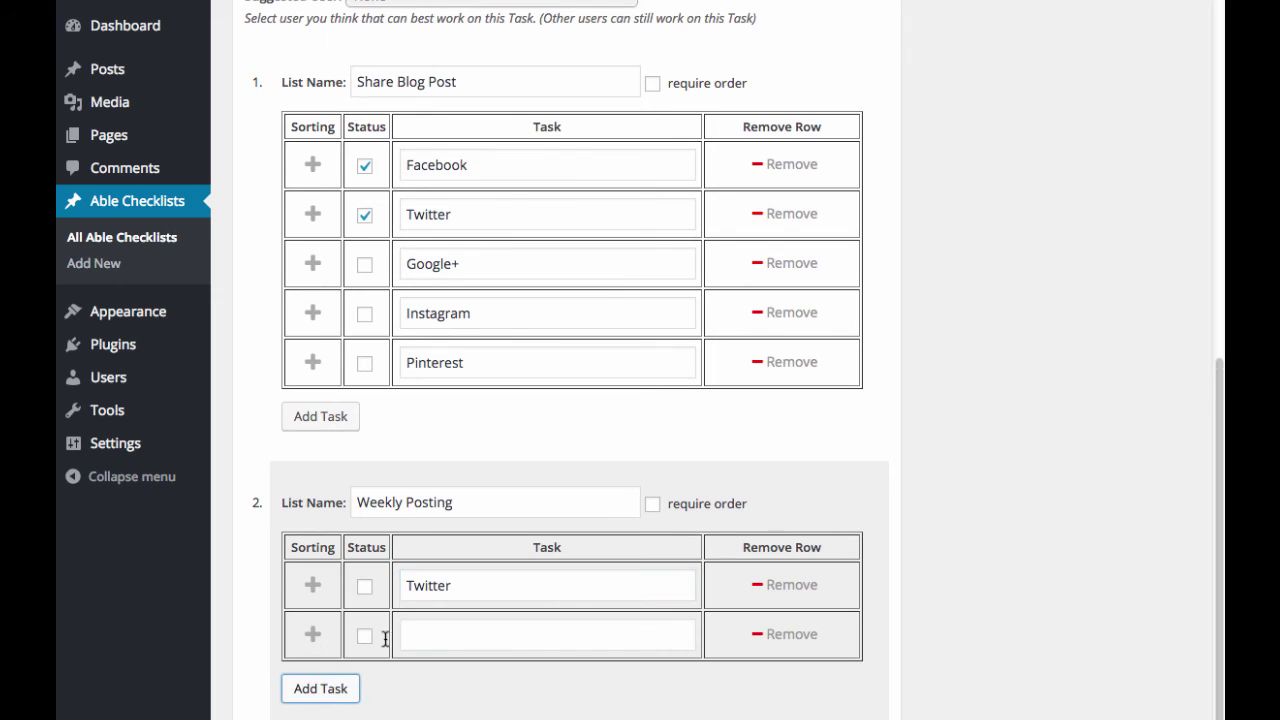
{"action": "left_click", "coordinate": [447, 629]}
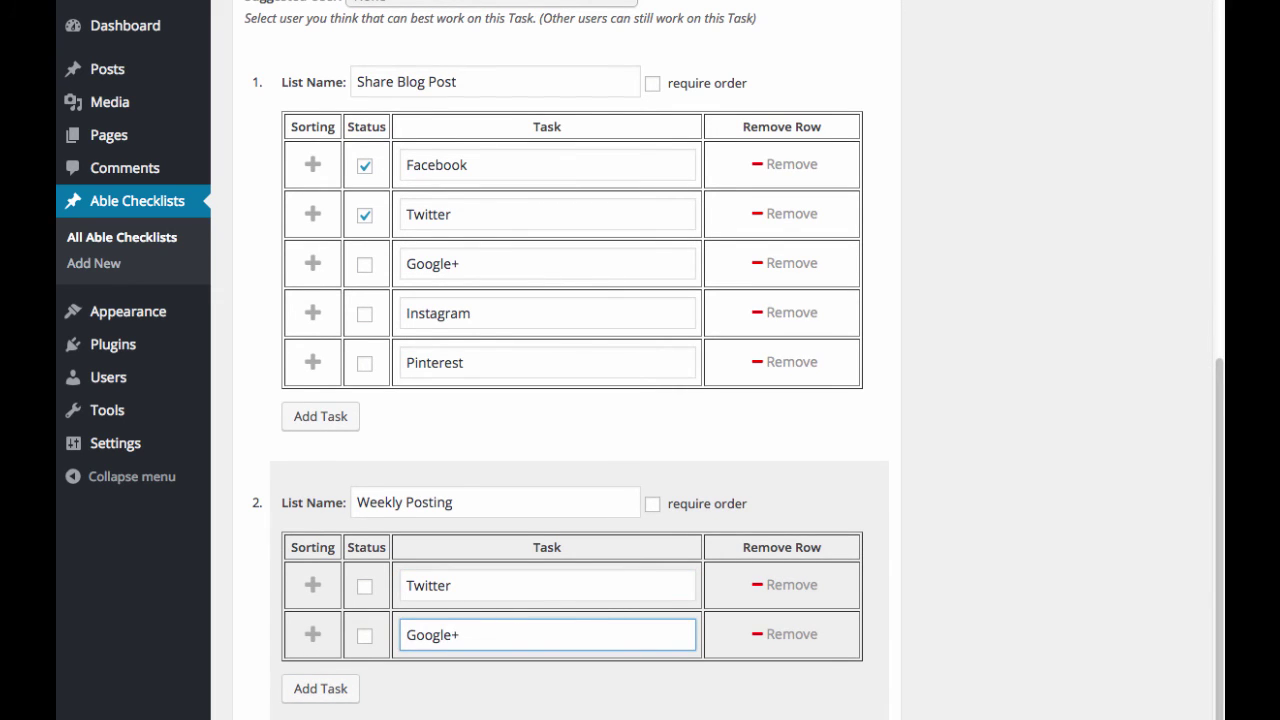
Step: Update the published Social Media Checklist to save the added Weekly Posting list
{"action": "scroll", "coordinate": [1042, 658], "scroll_direction": "up", "scroll_amount": 10}
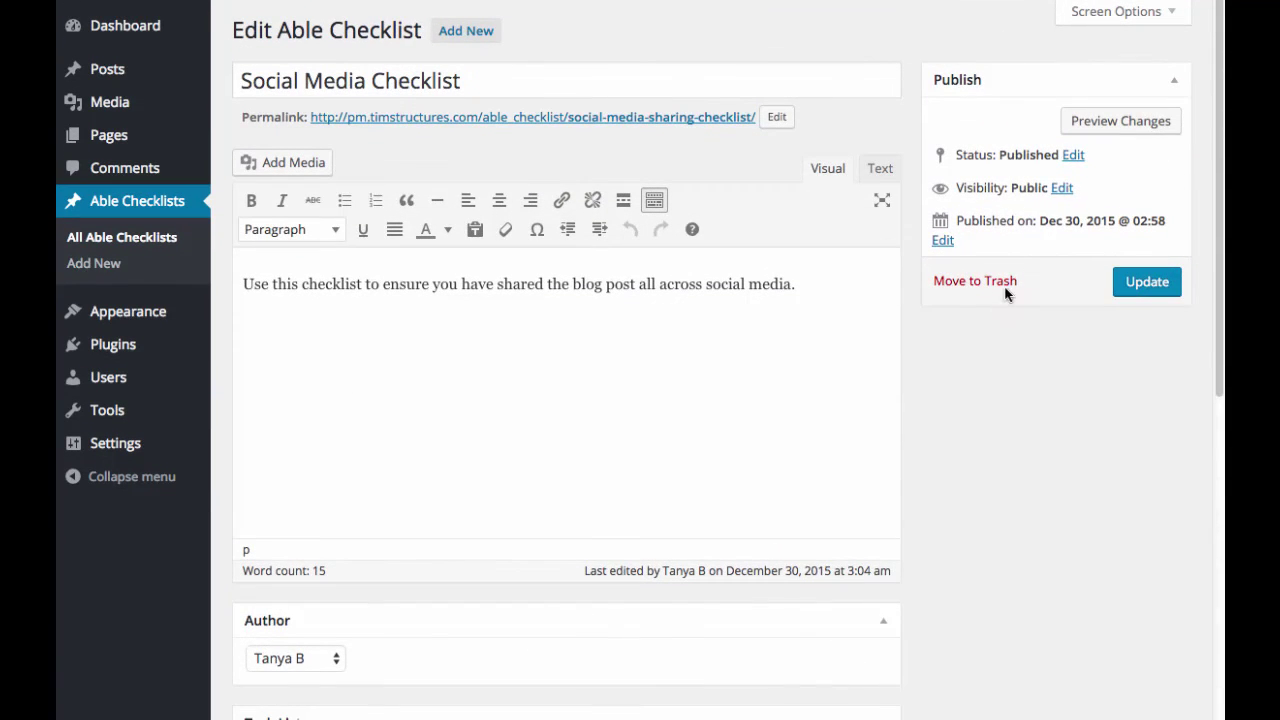
{"action": "left_click", "coordinate": [1140, 290]}
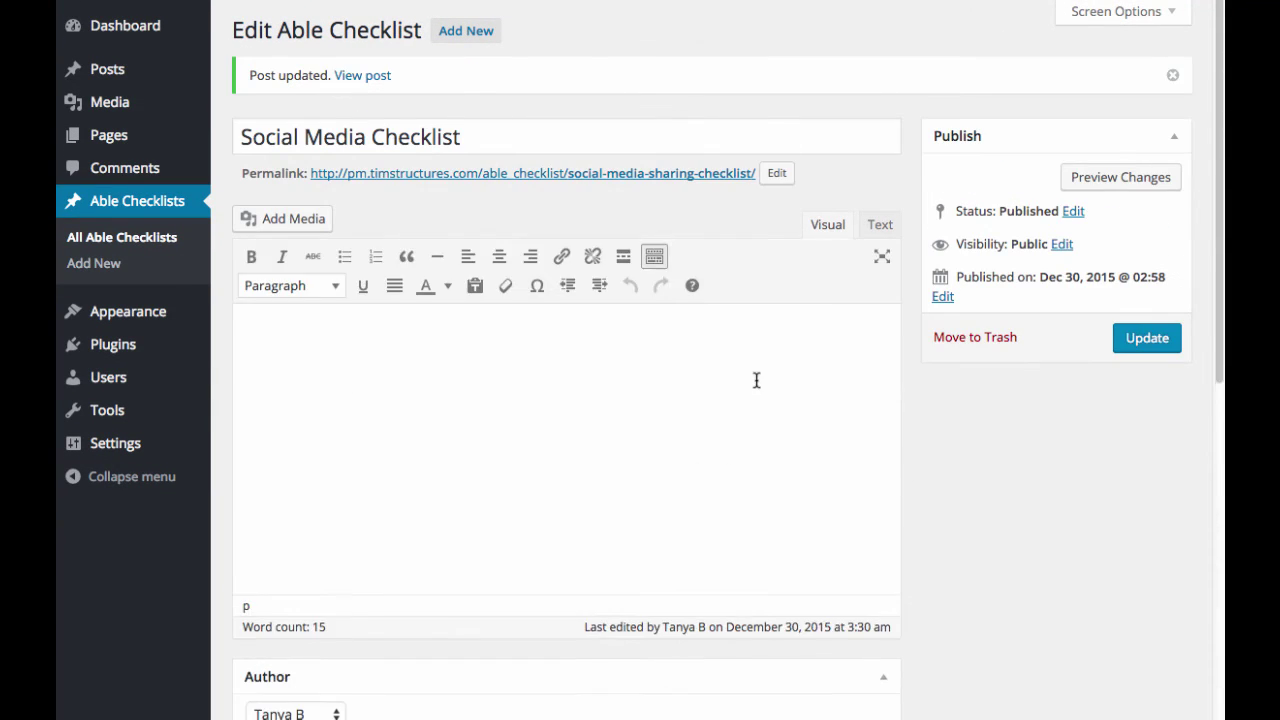
Step: Open the preview of the updated Social Media Checklist and tick off Twitter under Weekly Posting
{"action": "right_click", "coordinate": [1102, 181]}
{"action": "left_click", "coordinate": [1125, 181]}
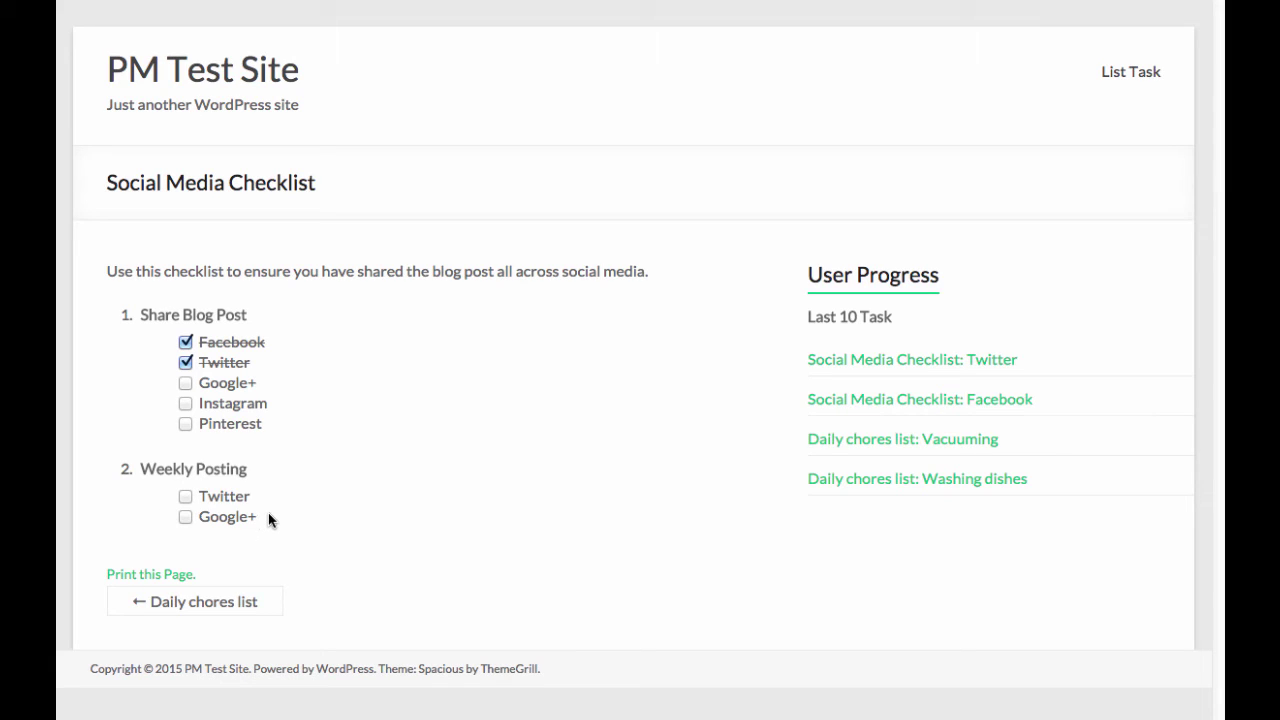
{"action": "left_click", "coordinate": [186, 497]}
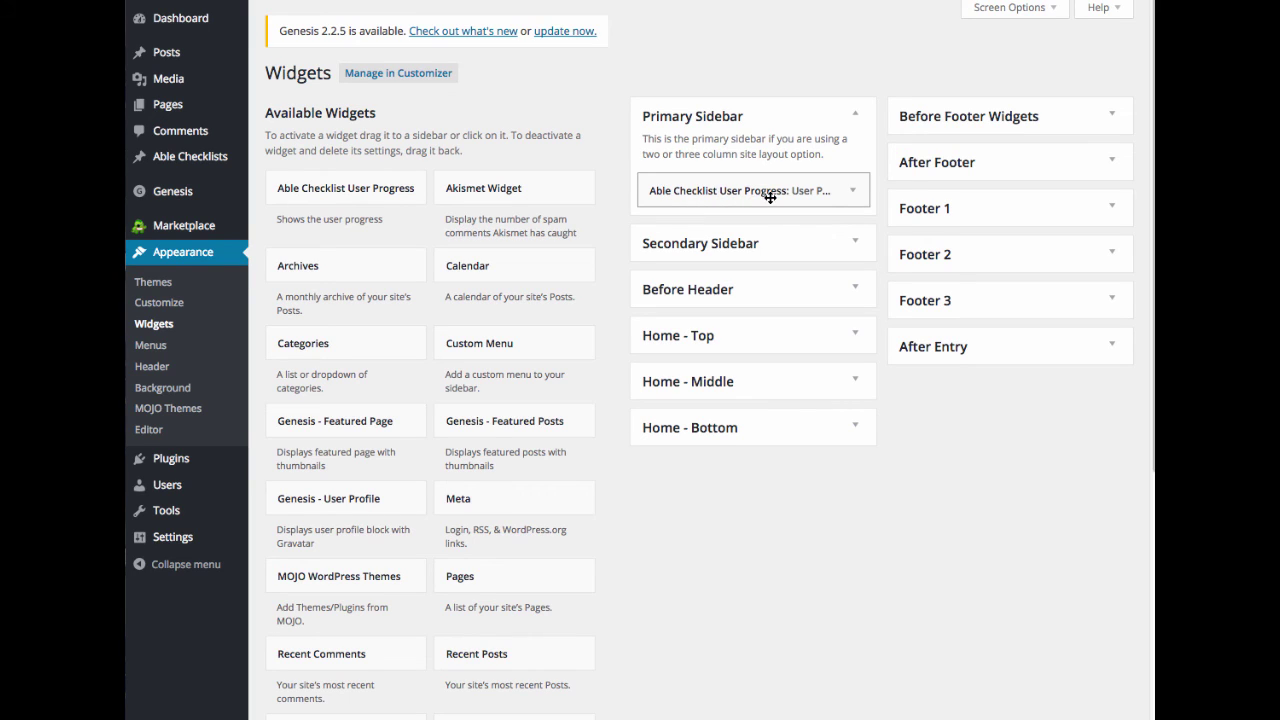
Step: Examine the title setting of the Able Checklist User Progress widget in the Primary Sidebar, leaving it closed
{"action": "left_click", "coordinate": [851, 190]}
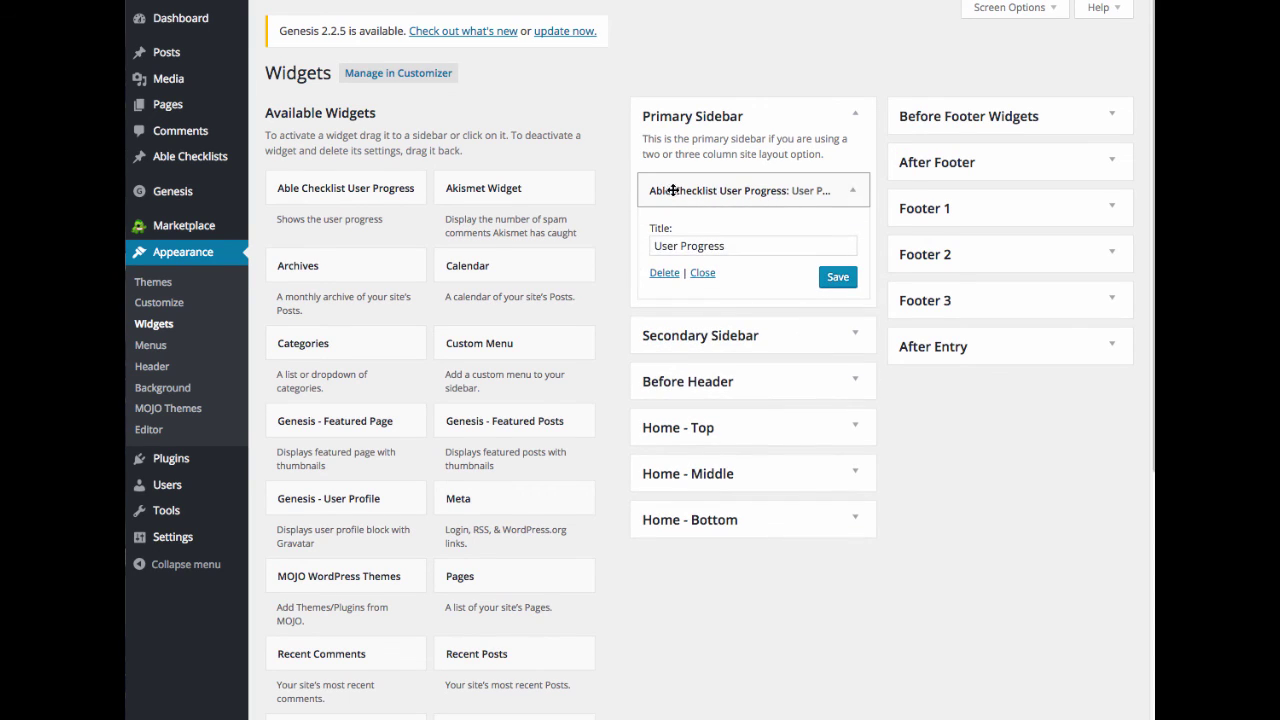
{"action": "left_click", "coordinate": [718, 246]}
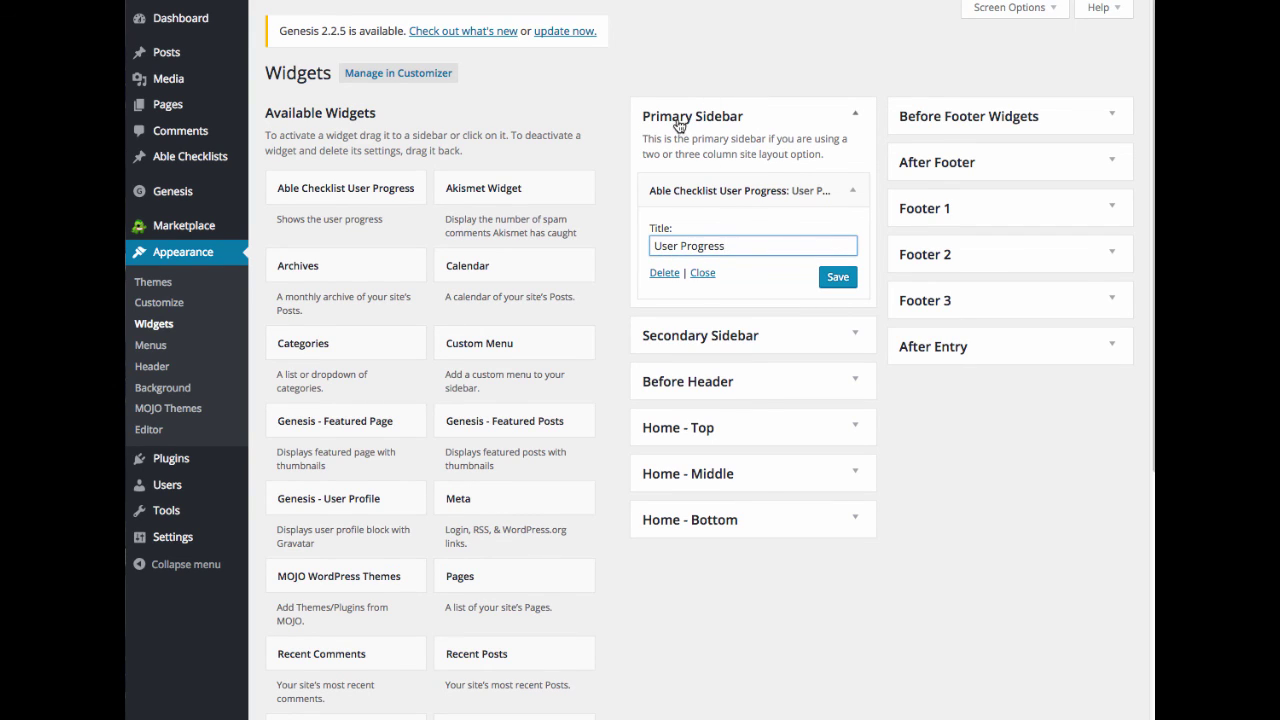
{"action": "left_click", "coordinate": [695, 273]}
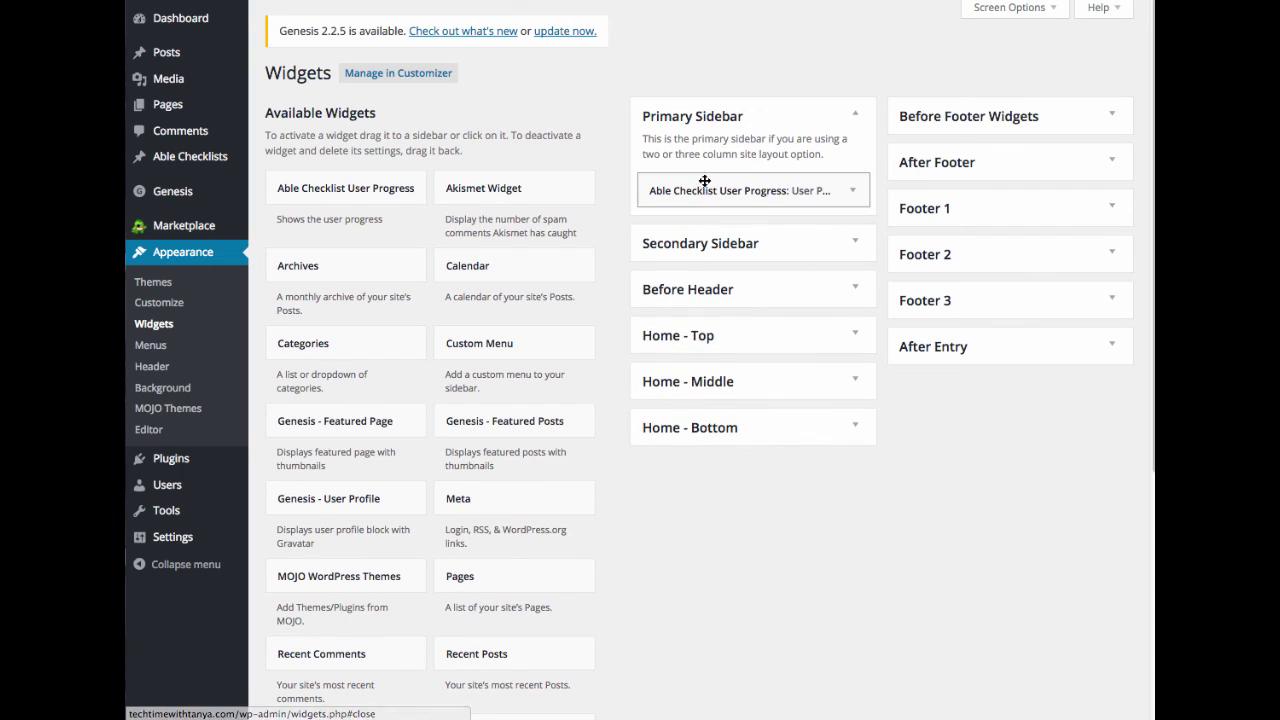
Step: Delete the Able Checklist User Progress widget from the Primary Sidebar
{"action": "left_click", "coordinate": [704, 190]}
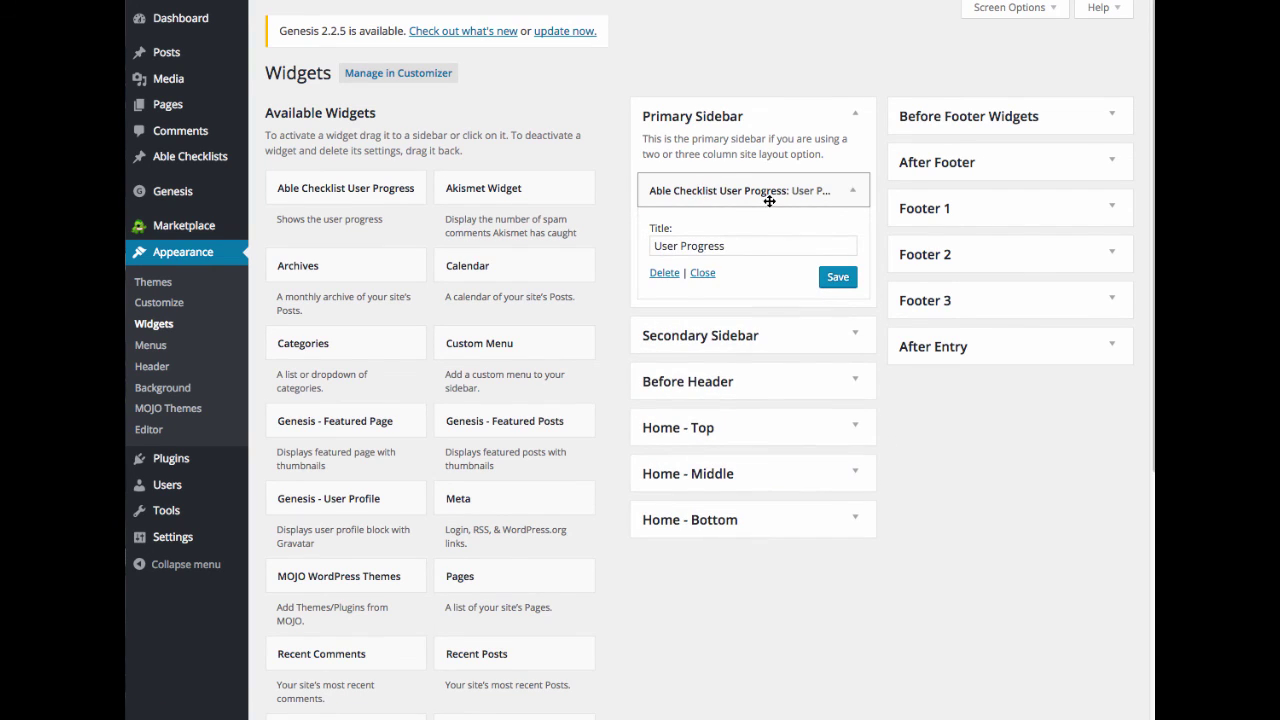
{"action": "left_click", "coordinate": [664, 274]}
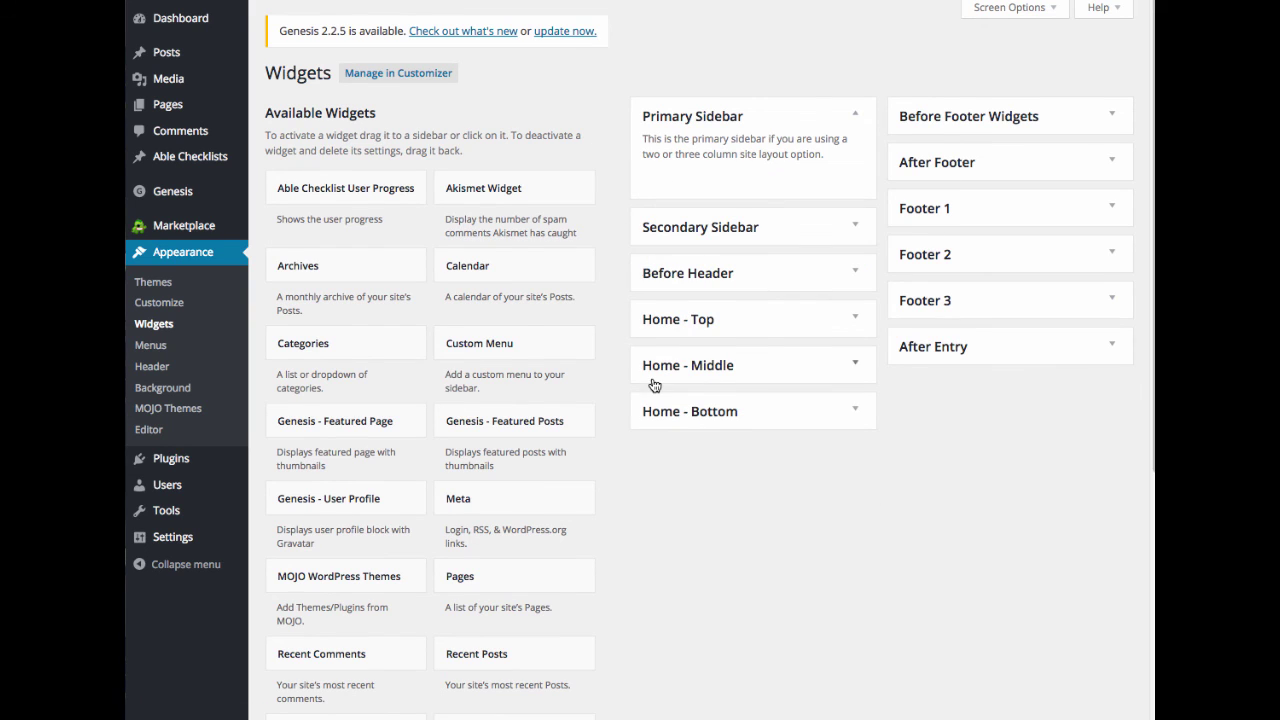
Step: Add the Able Checklist User Progress widget to the Primary Sidebar with the title User Progress and save it
{"action": "scroll", "coordinate": [654, 385], "scroll_direction": "down", "scroll_amount": 1}
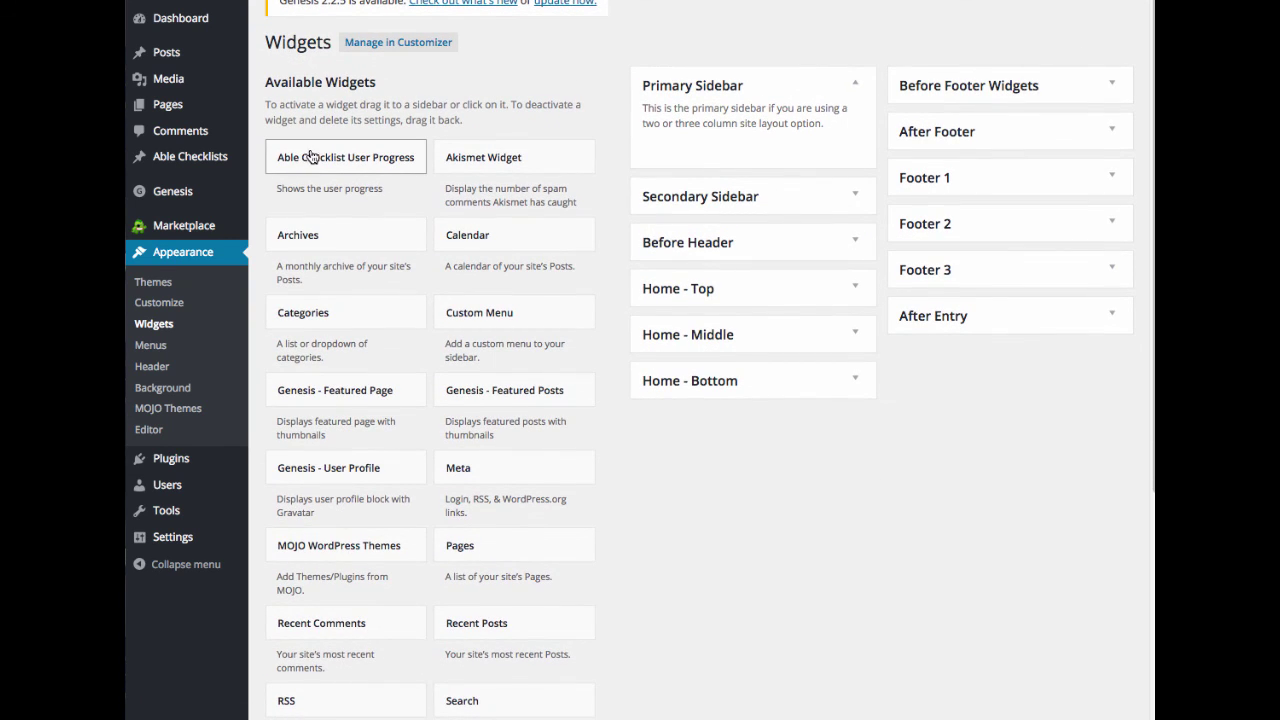
{"action": "left_click_drag", "start_coordinate": [297, 163], "coordinate": [639, 214]}
{"action": "type", "text": "User Progress"}
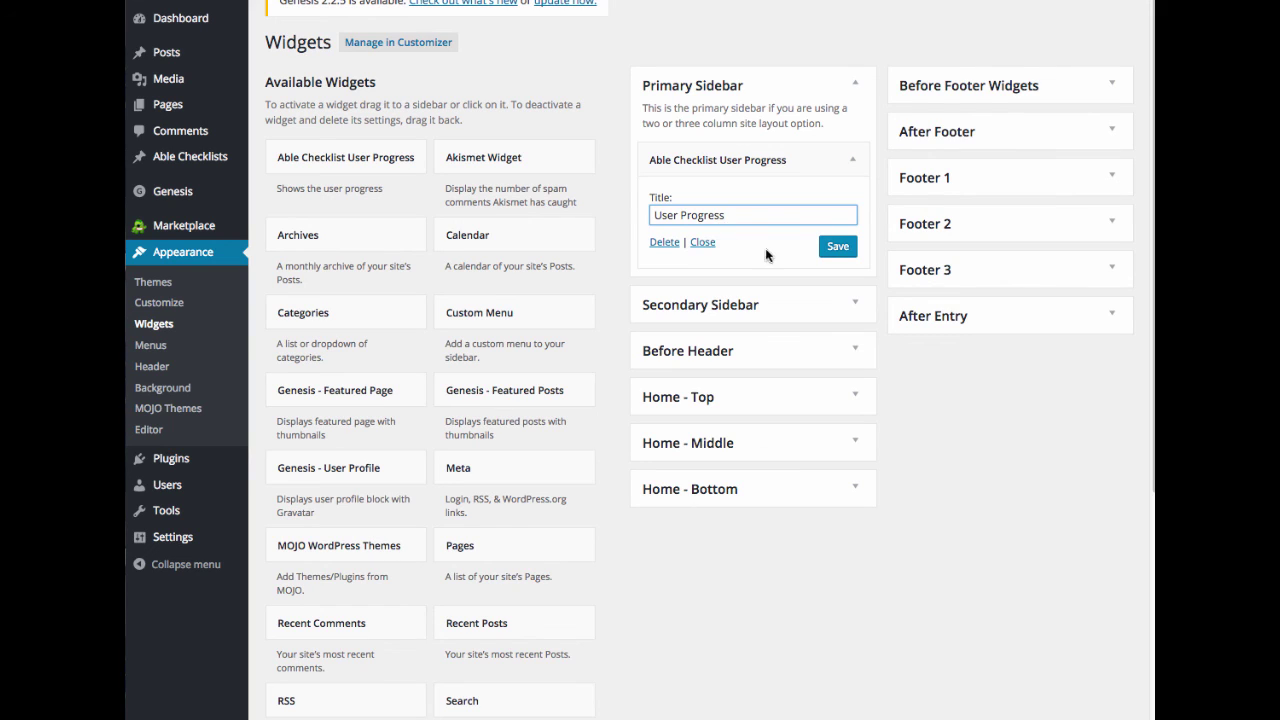
{"action": "left_click", "coordinate": [824, 248]}
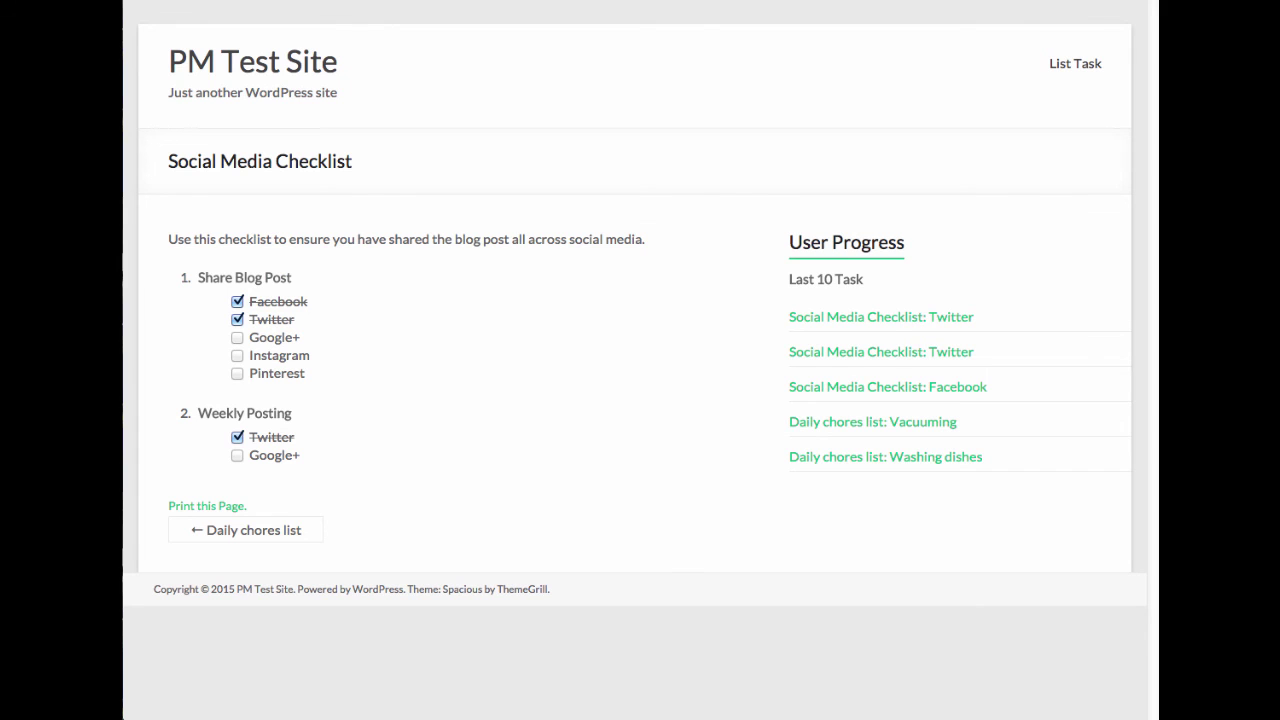